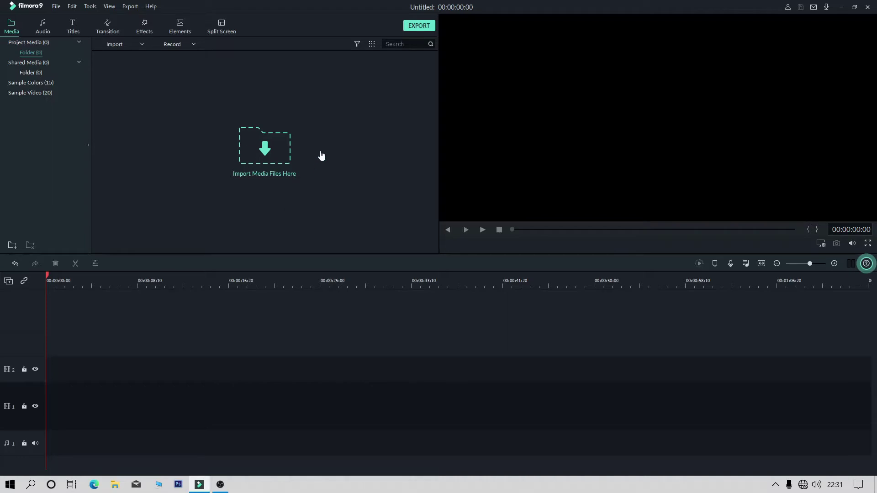
pyautogui.click(272, 151)
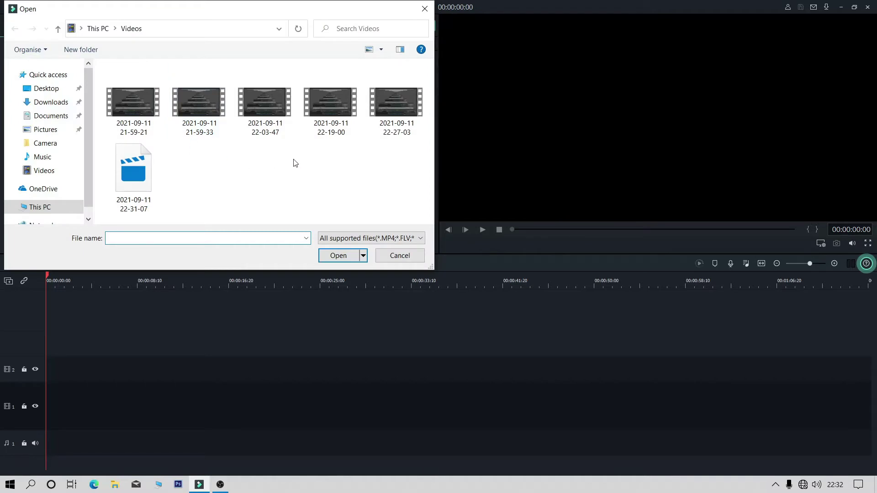
pyautogui.click(148, 117)
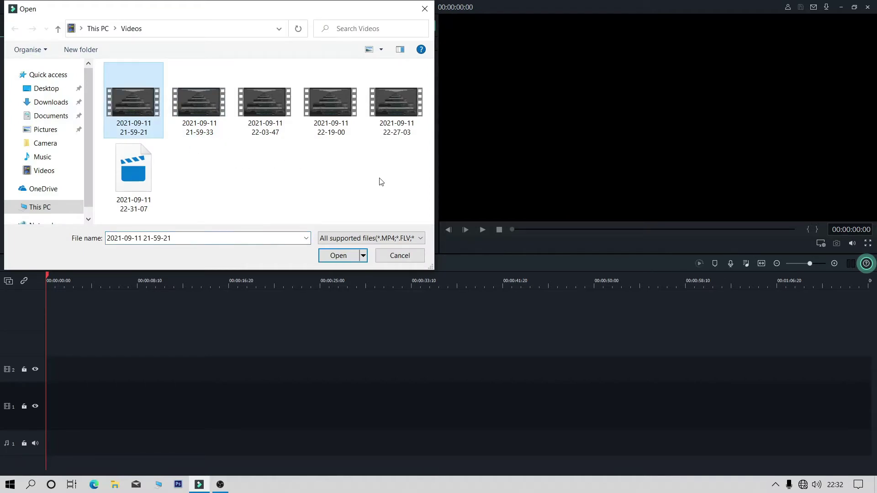
pyautogui.click(276, 160)
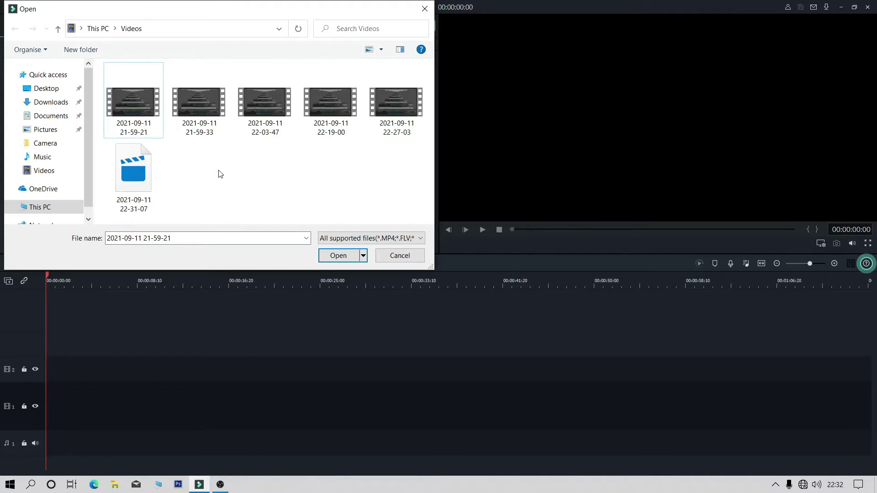
pyautogui.moveTo(203, 166); pyautogui.dragTo(427, 64)
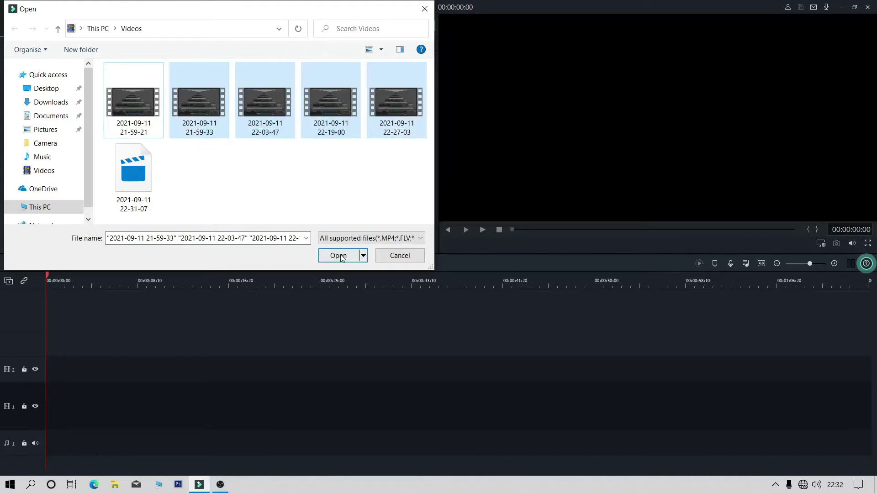
pyautogui.click(339, 256)
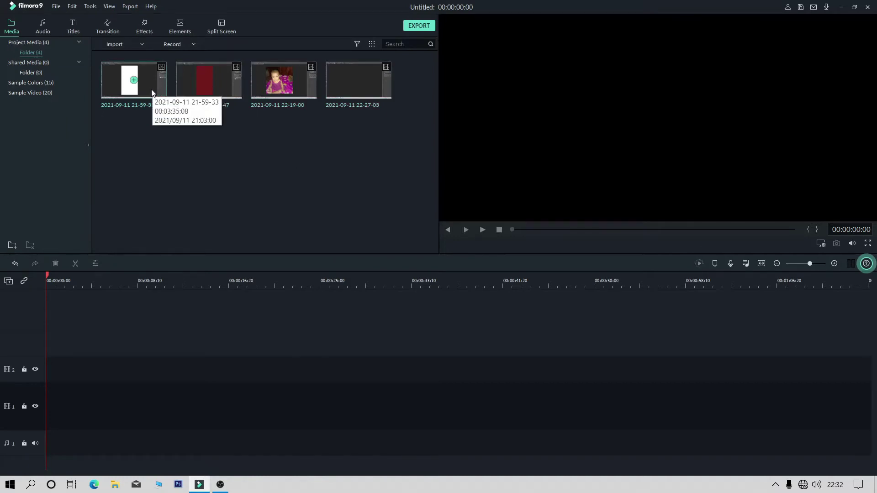
pyautogui.moveTo(288, 99); pyautogui.dragTo(47, 379)
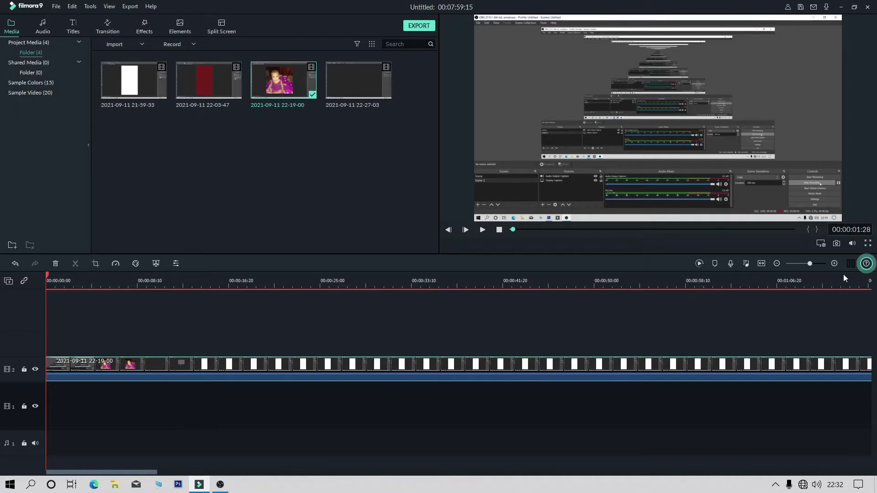
pyautogui.click(803, 264)
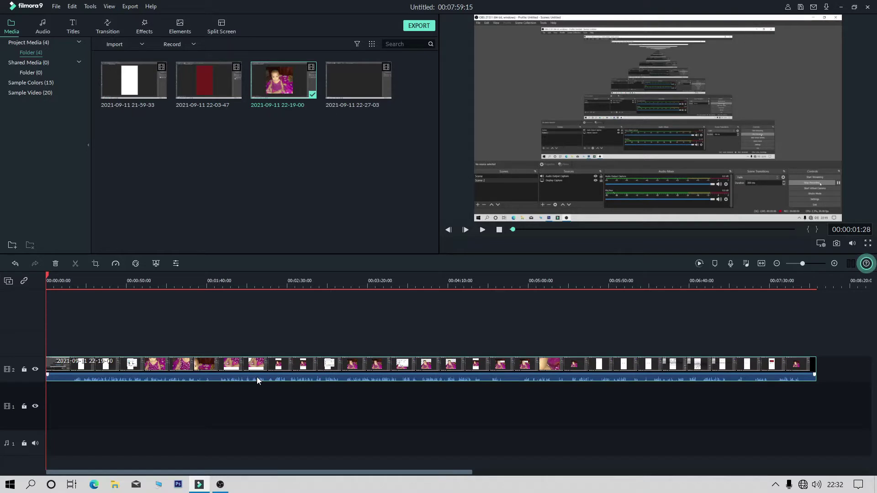
# Raise the audio volume of the clip on track 2 to 6.00 dB and apply the change.
pyautogui.rightClick(318, 376)
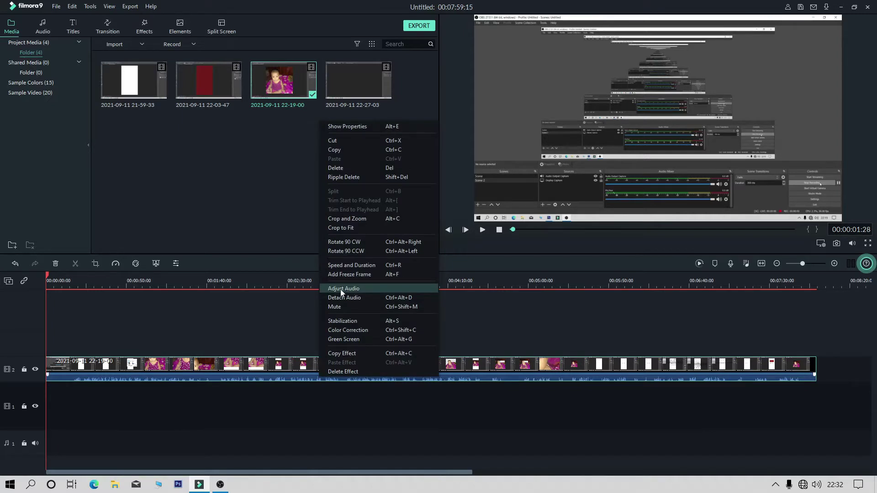
pyautogui.moveTo(326, 283); pyautogui.dragTo(393, 295)
pyautogui.press('Escape')
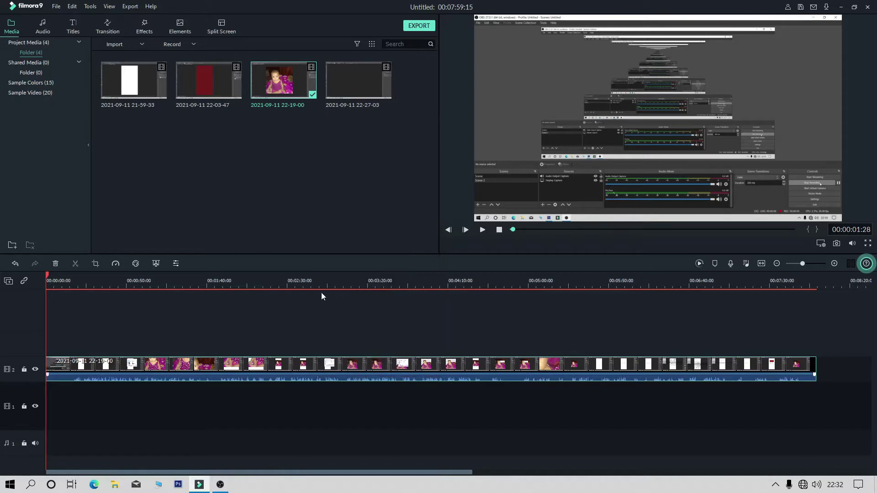
pyautogui.rightClick(349, 377)
pyautogui.click(378, 289)
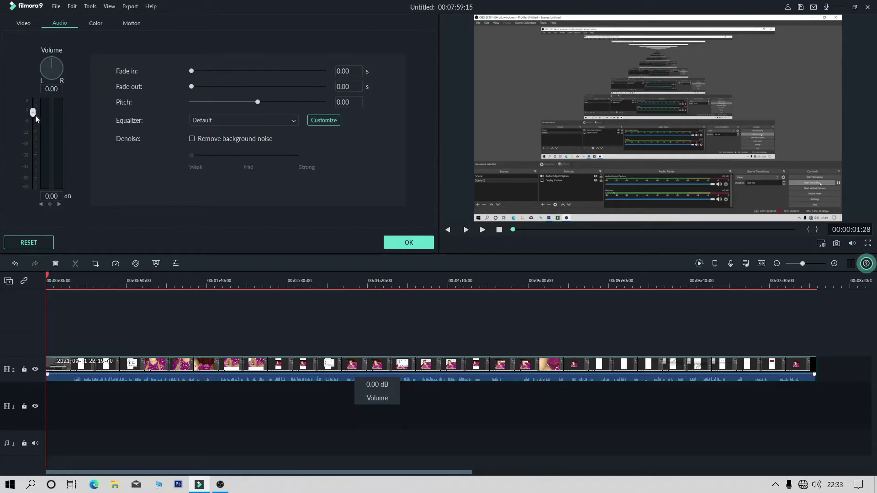
pyautogui.moveTo(33, 112); pyautogui.dragTo(38, 92)
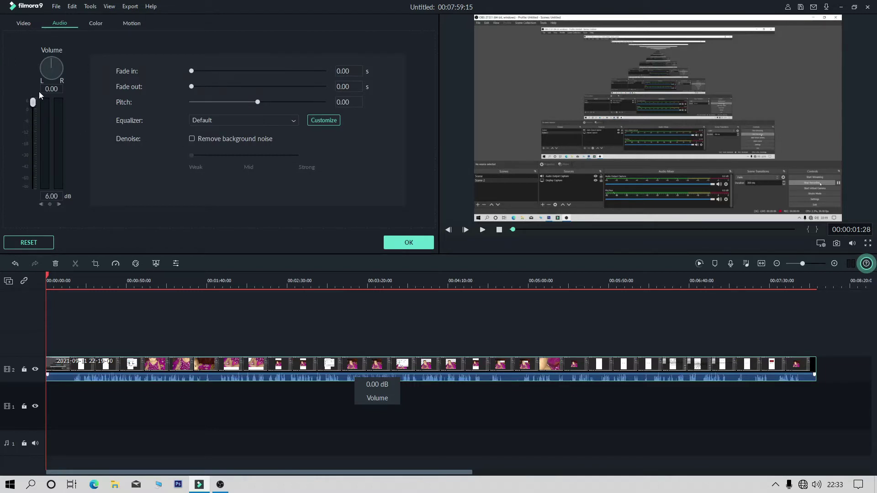
pyautogui.click(407, 242)
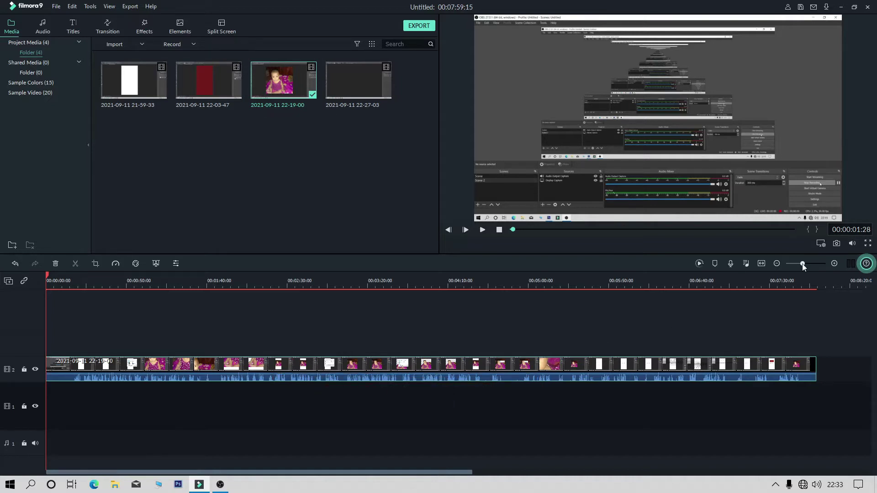
# Split the clip at 00:00:17:19 and delete the section before the cut.
pyautogui.moveTo(805, 263); pyautogui.dragTo(816, 262)
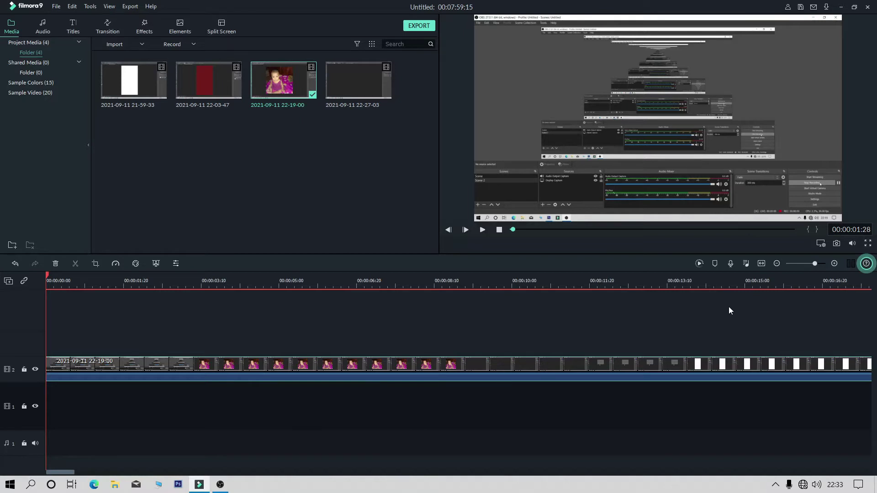
pyautogui.click(805, 264)
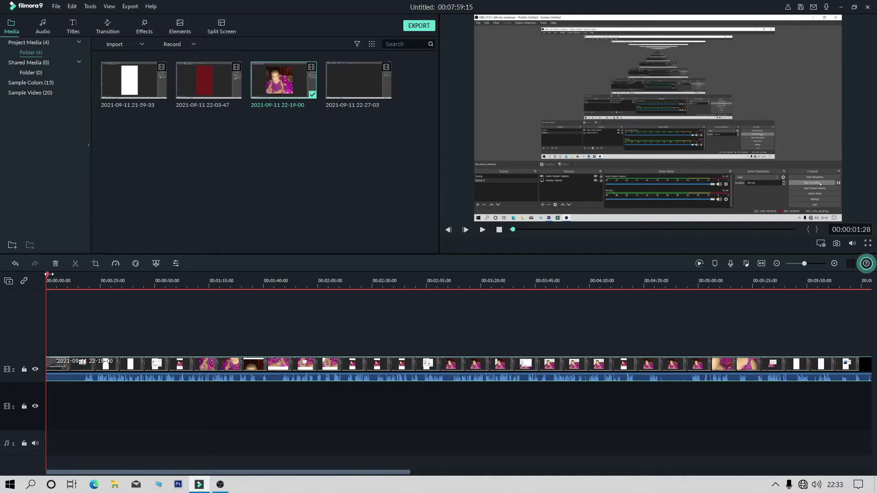
pyautogui.moveTo(48, 277); pyautogui.dragTo(85, 280)
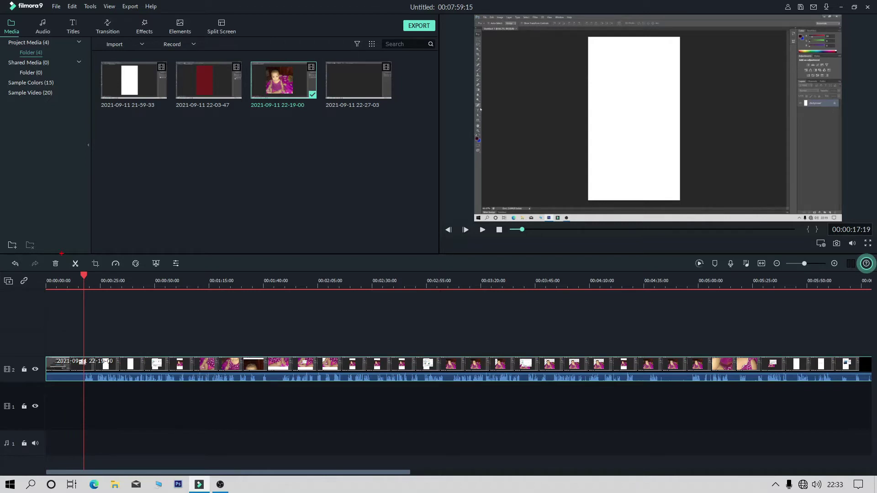
pyautogui.click(74, 264)
pyautogui.click(78, 264)
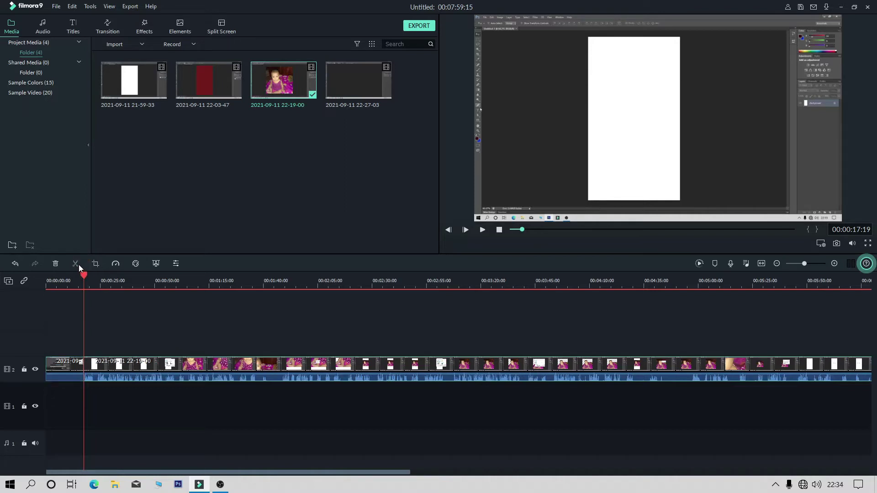
pyautogui.click(68, 363)
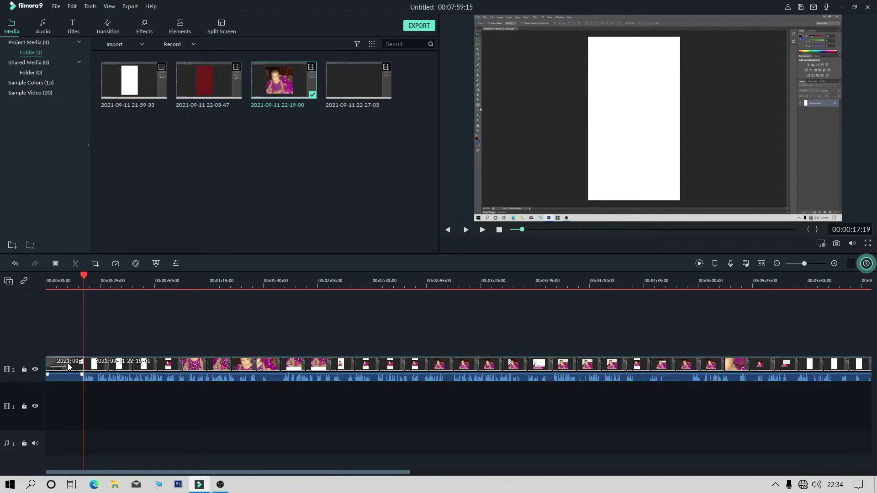
pyautogui.press('Delete')
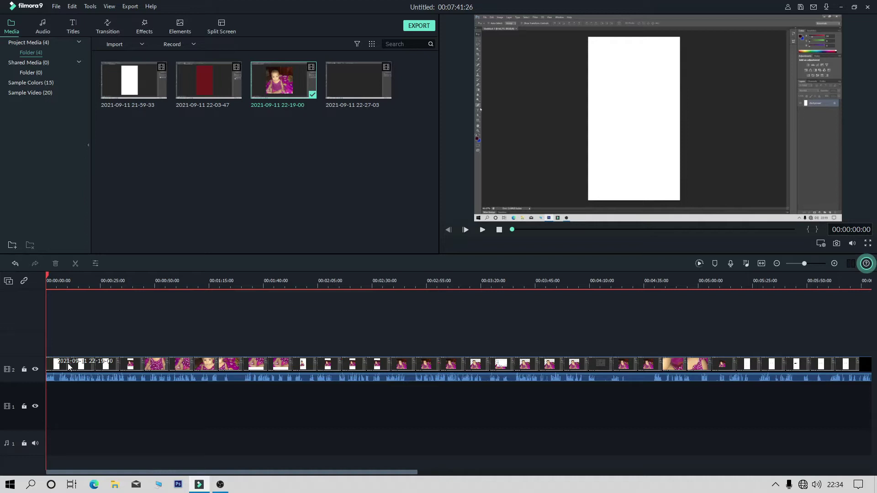
# Review the speed options for the remaining clip, including the slow presets, without applying any.
pyautogui.click(248, 362)
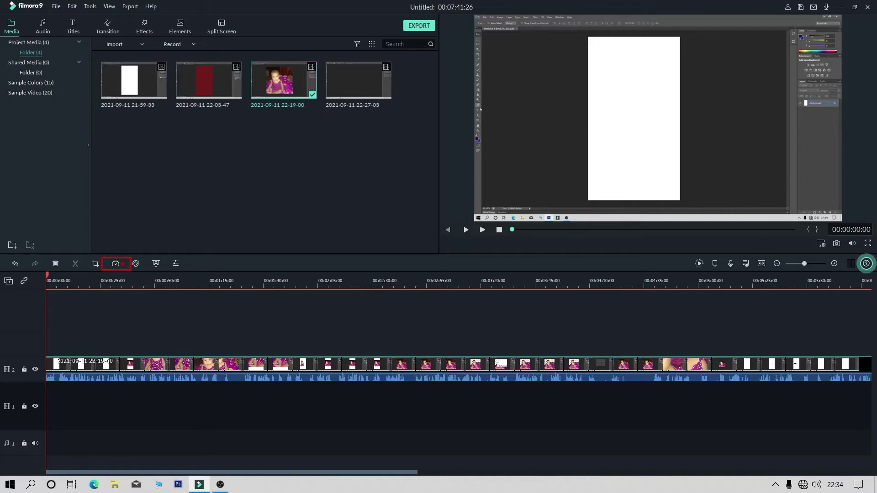
pyautogui.click(117, 264)
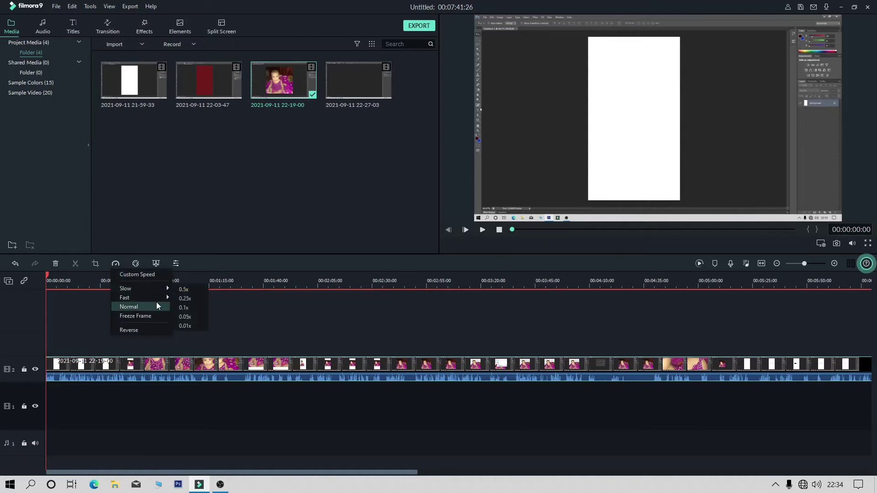
pyautogui.moveTo(153, 301)
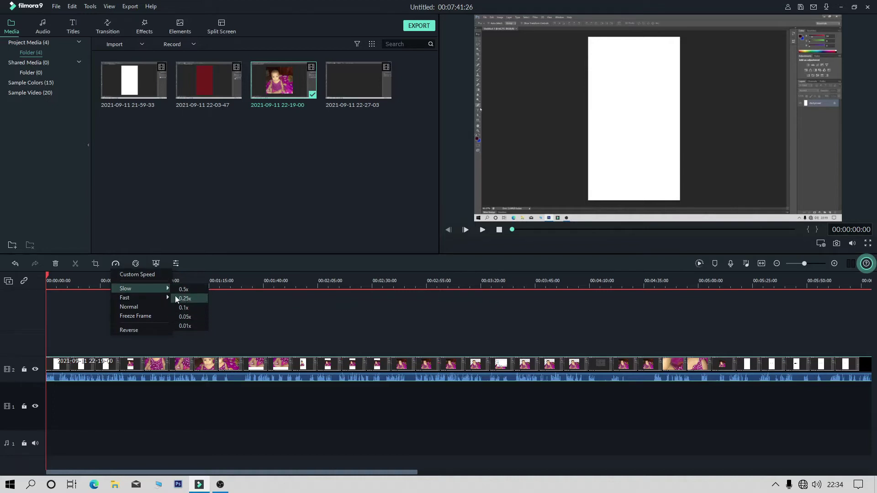
pyautogui.click(267, 319)
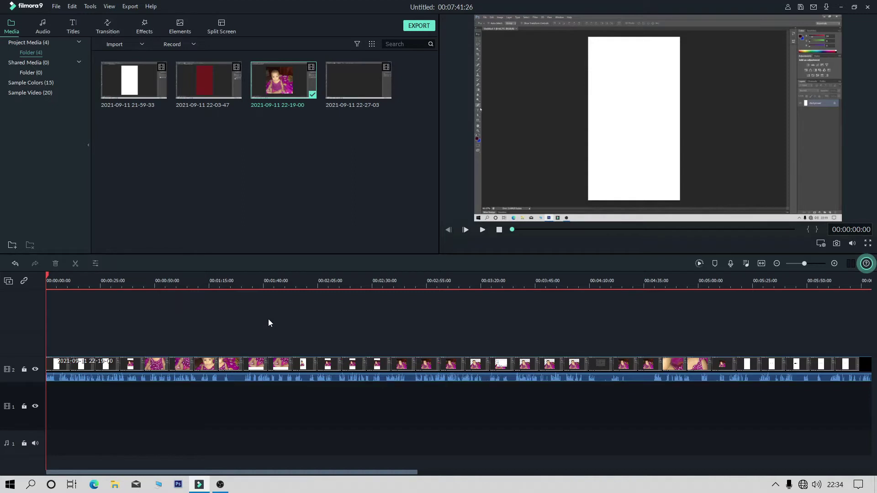
# Try adjusting the clip's white balance temperature and tint in Advanced Color Correction, and discard the adjustments.
pyautogui.click(243, 364)
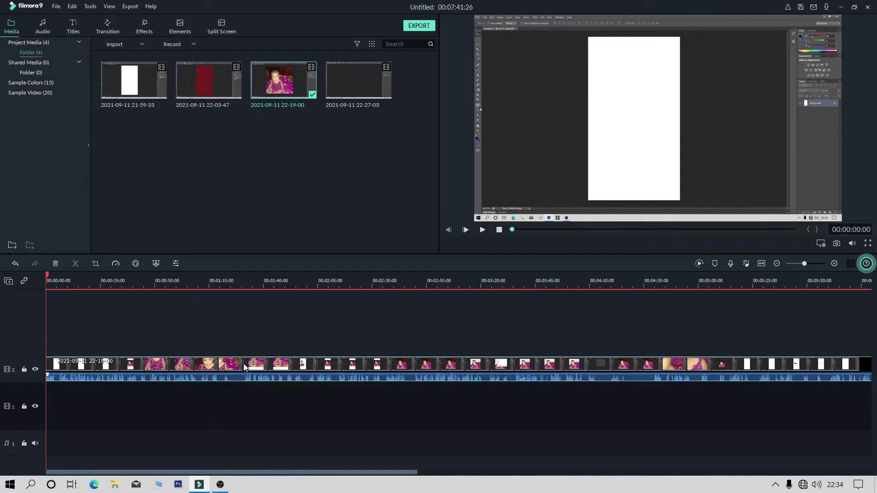
pyautogui.click(138, 267)
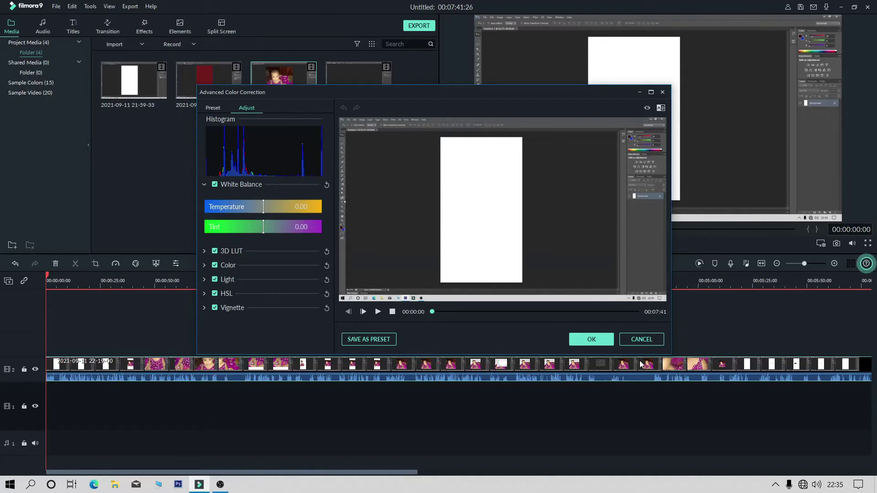
pyautogui.click(642, 340)
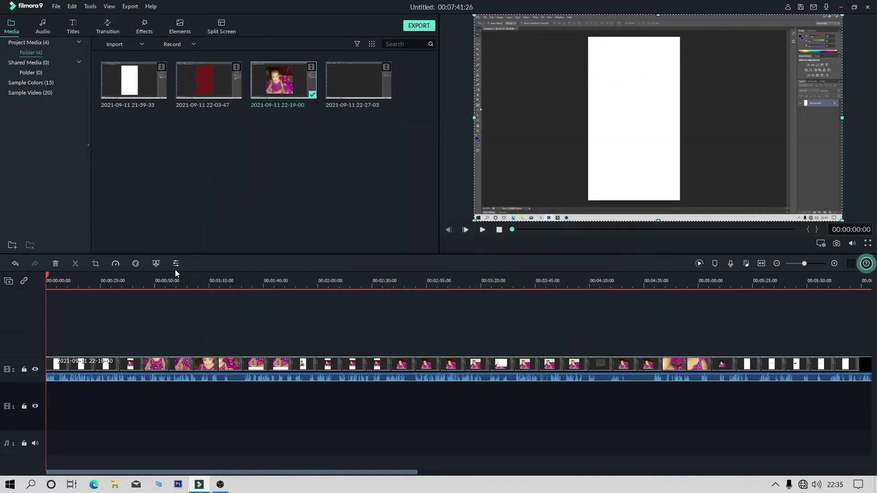
pyautogui.moveTo(128, 258); pyautogui.dragTo(149, 276)
pyautogui.click(135, 268)
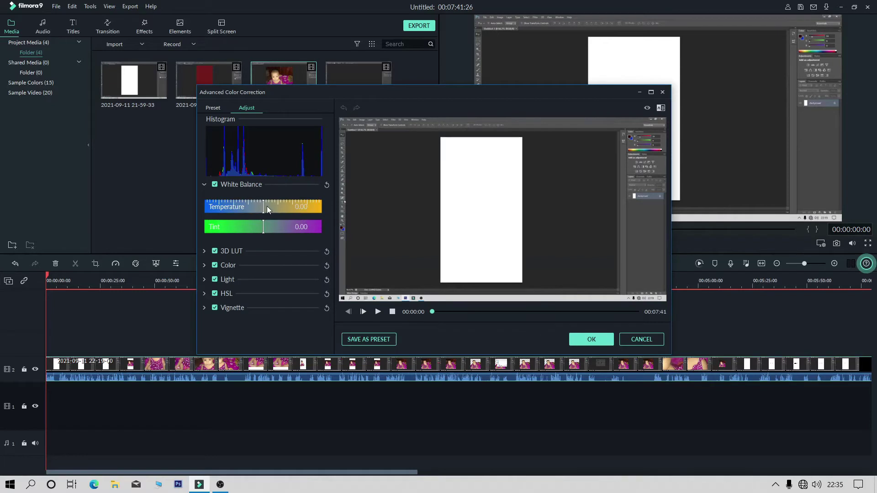
pyautogui.moveTo(266, 207); pyautogui.dragTo(265, 230)
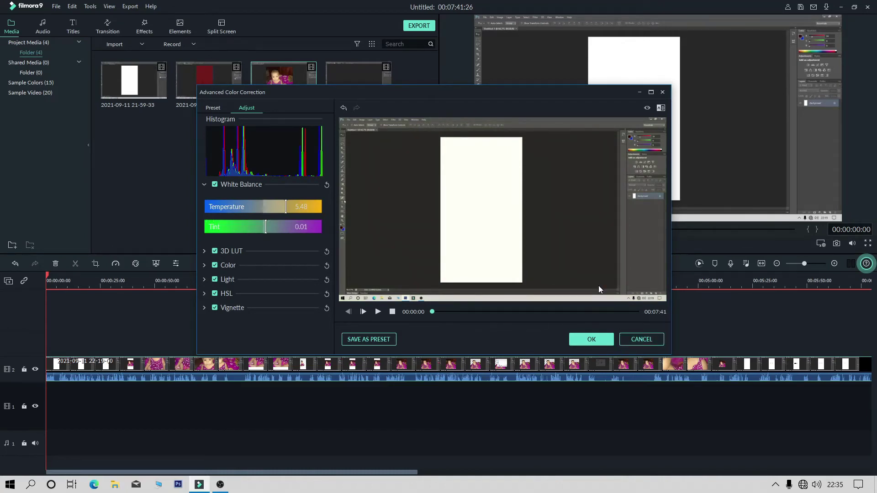
pyautogui.click(651, 338)
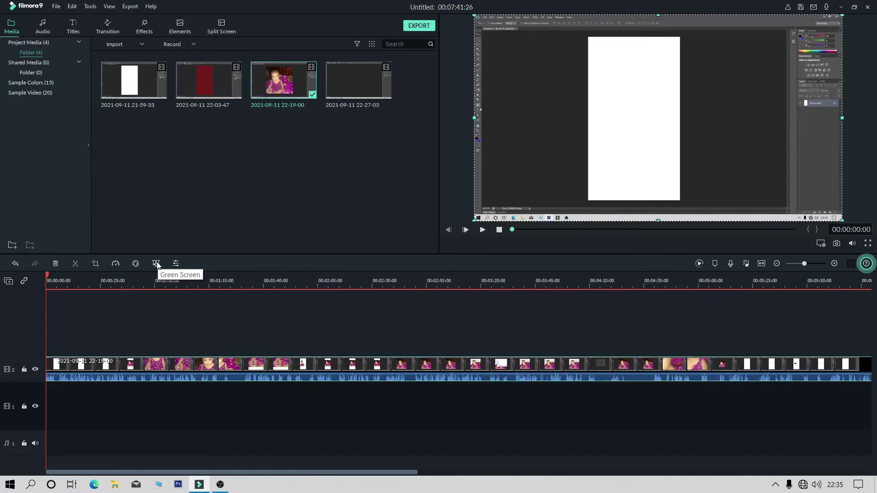
# Try a 16:9 crop ratio and the Pan & Zoom mode on the clip in Crop and Zoom, and cancel the changes.
pyautogui.click(156, 264)
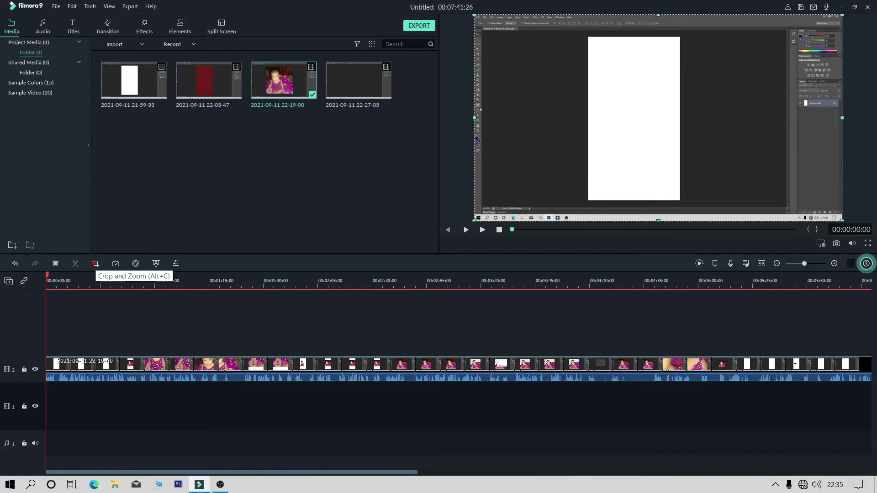
pyautogui.click(96, 266)
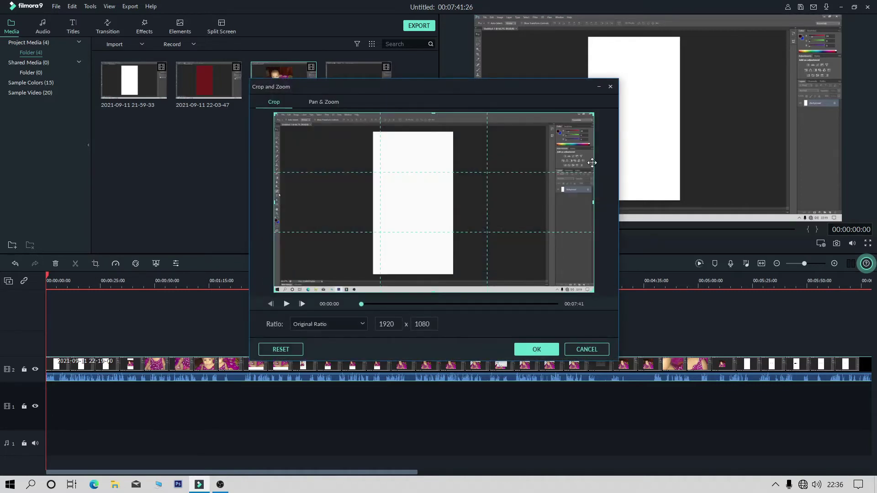
pyautogui.click(363, 325)
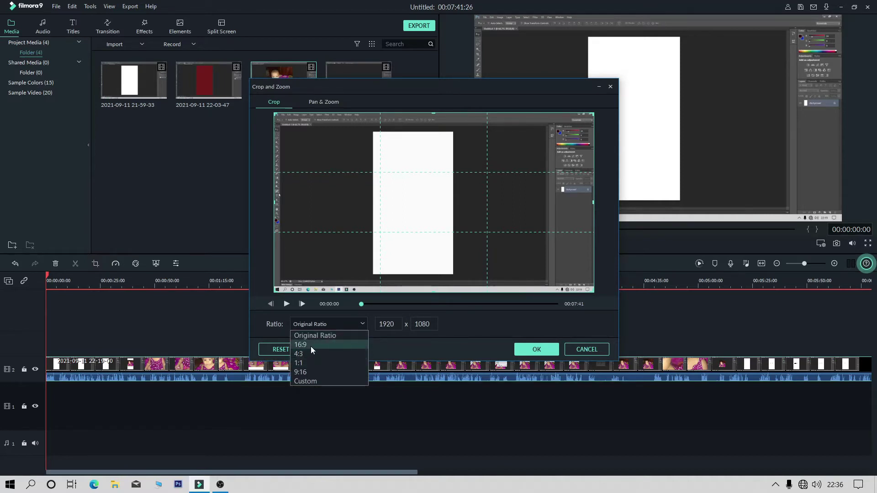
pyautogui.click(309, 345)
pyautogui.click(350, 324)
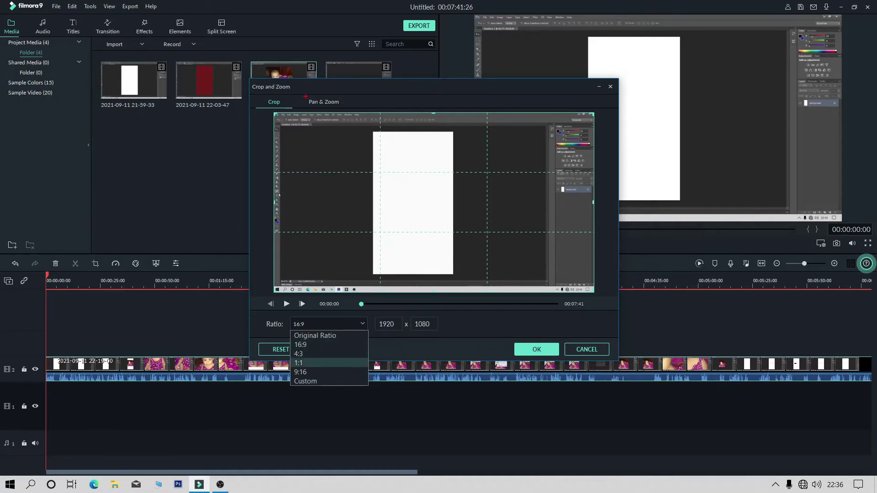
pyautogui.moveTo(305, 96)
pyautogui.mouseDown()
pyautogui.moveTo(323, 111)
pyautogui.moveTo(350, 111)
pyautogui.mouseUp()
pyautogui.click(325, 105)
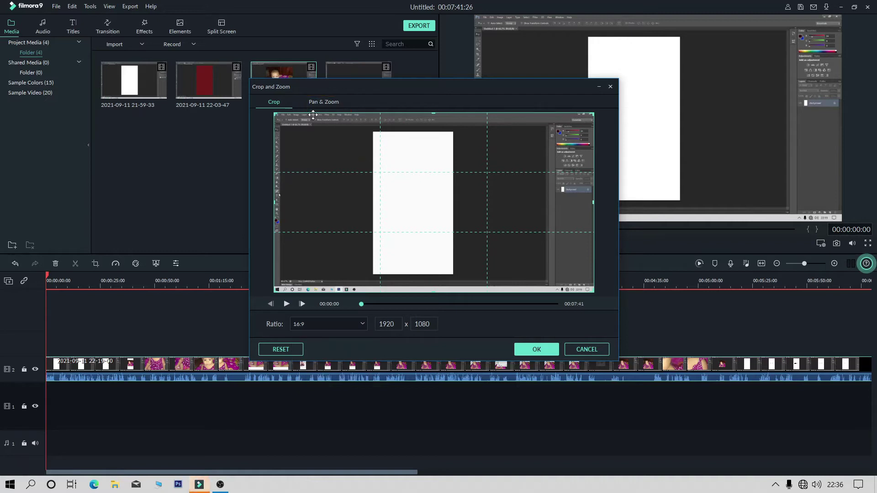
pyautogui.click(326, 105)
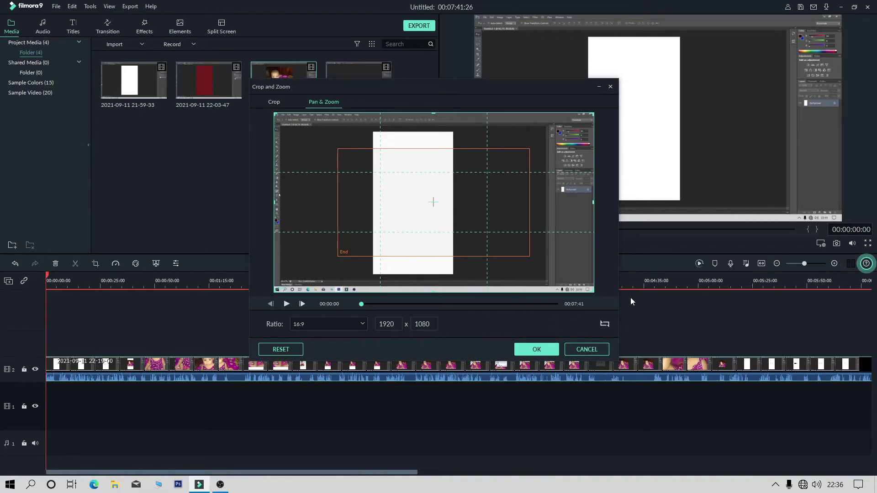
pyautogui.click(599, 350)
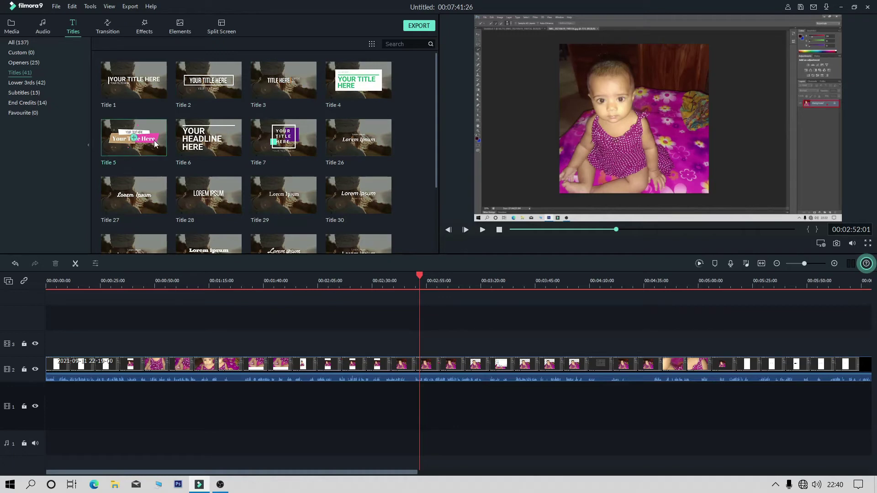
# Add the Title 5 preset on track 3 at about 00:02:12 and change its main text to "sr tech".
pyautogui.moveTo(155, 141); pyautogui.dragTo(333, 341)
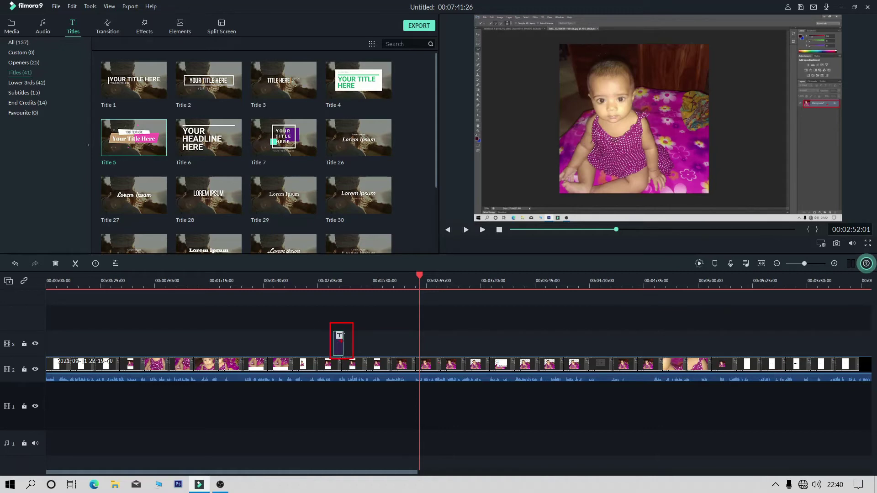
pyautogui.doubleClick(339, 346)
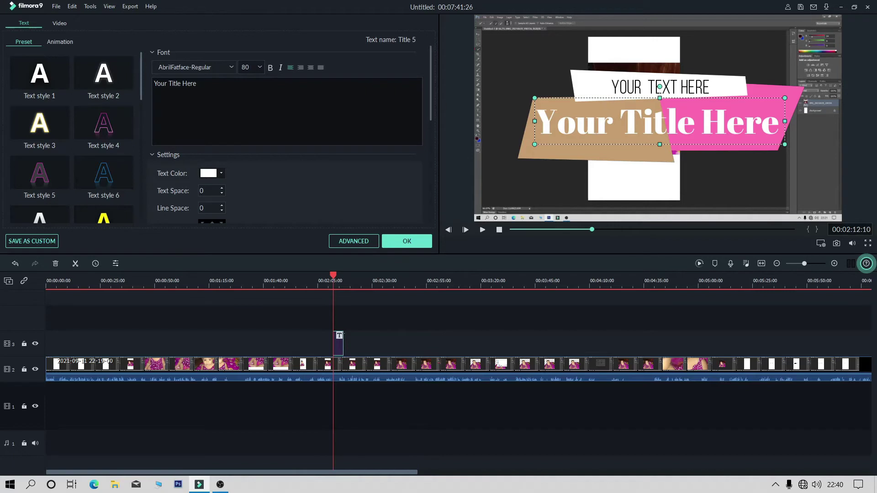
pyautogui.hotkey('ctrl', 'a')
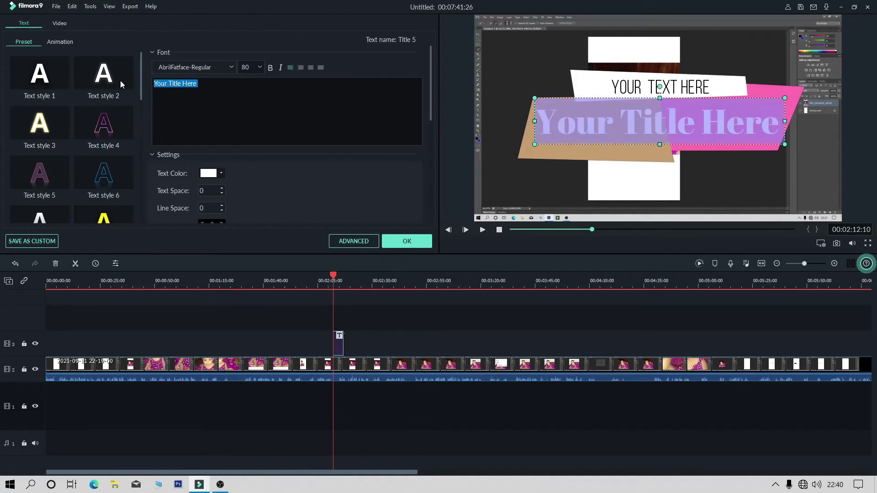
pyautogui.press('BackSpace')
pyautogui.write('sr')
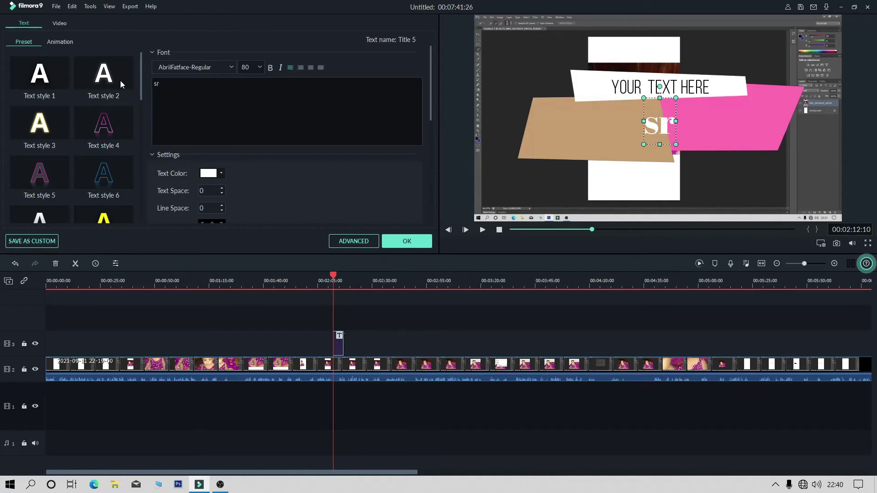
pyautogui.write(' tech')
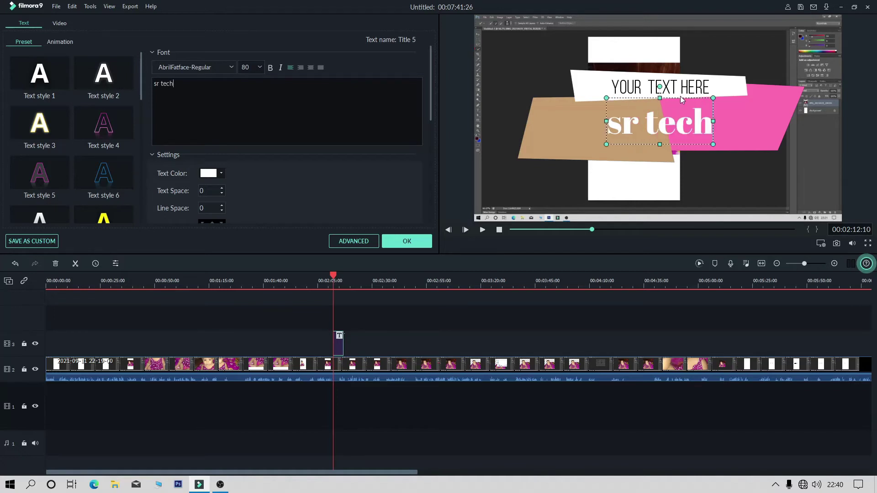
pyautogui.click(405, 243)
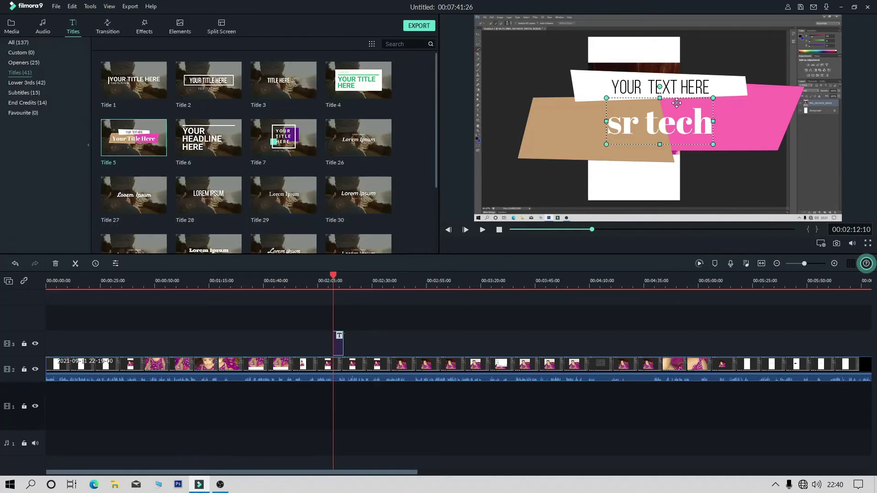
# Move the title's coloured shapes and "YOUR TEXT HERE" line out of the frame, leaving "sr tech" beside the photo.
pyautogui.moveTo(678, 125); pyautogui.dragTo(571, 179)
pyautogui.click(730, 125)
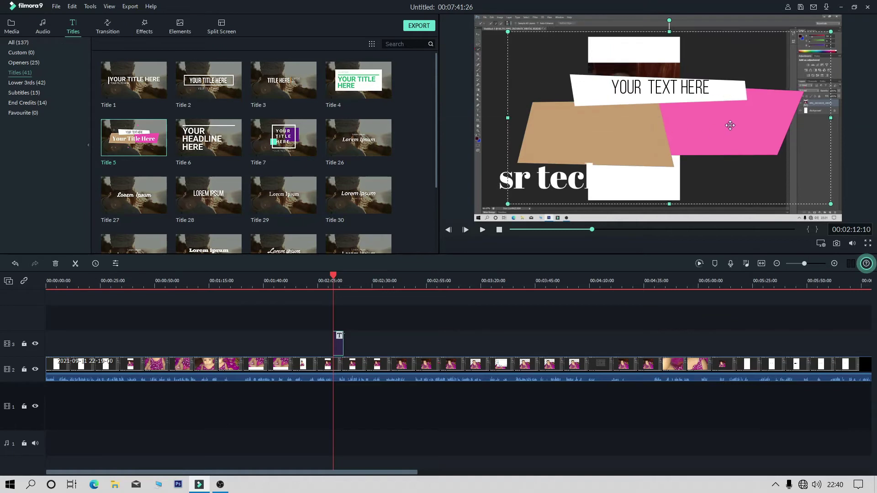
pyautogui.moveTo(730, 125)
pyautogui.mouseDown()
pyautogui.moveTo(733, 165)
pyautogui.moveTo(734, 118)
pyautogui.mouseUp()
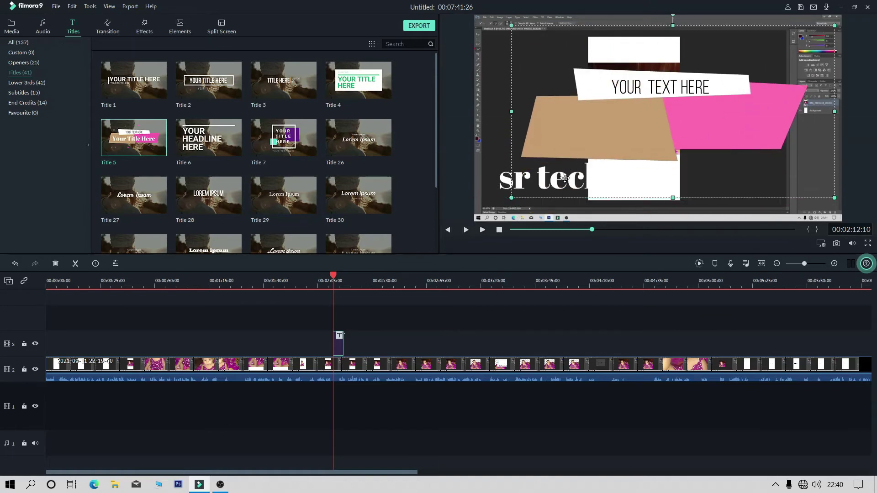
pyautogui.moveTo(565, 178); pyautogui.dragTo(620, 175)
pyautogui.moveTo(705, 117); pyautogui.dragTo(710, 280)
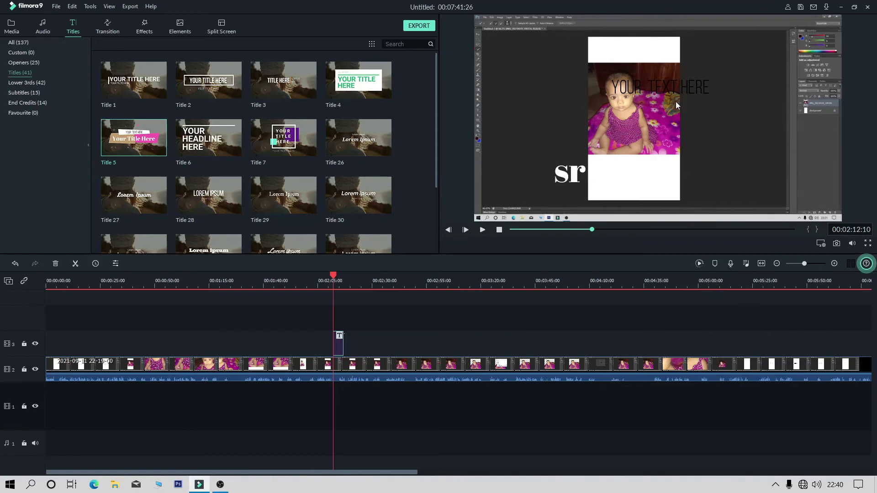
pyautogui.moveTo(572, 175); pyautogui.dragTo(520, 116)
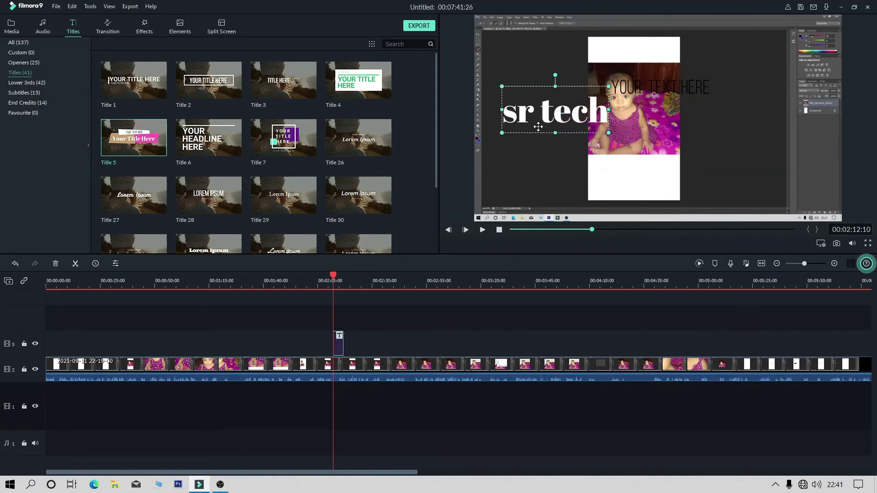
pyautogui.click(675, 85)
pyautogui.moveTo(681, 87); pyautogui.dragTo(683, 263)
# Open the "sr tech" text in Advanced Text Edit and change its fill colour to light yellow-green.
pyautogui.doubleClick(581, 124)
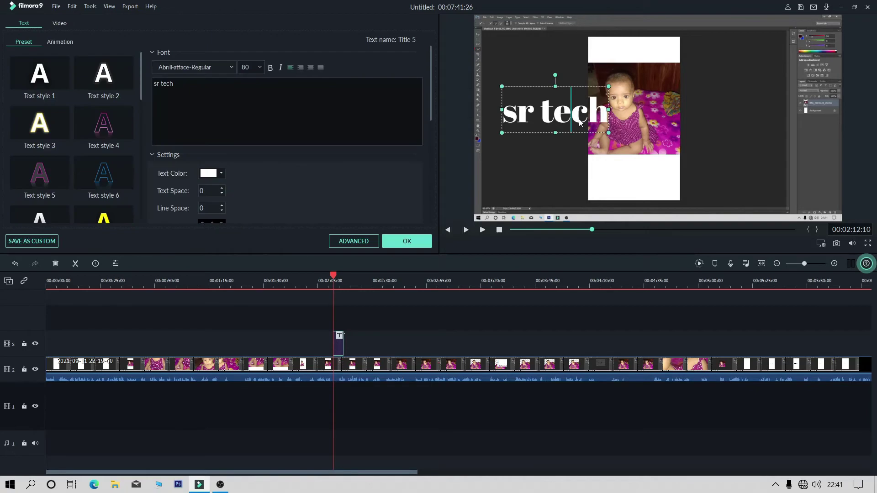
pyautogui.click(347, 244)
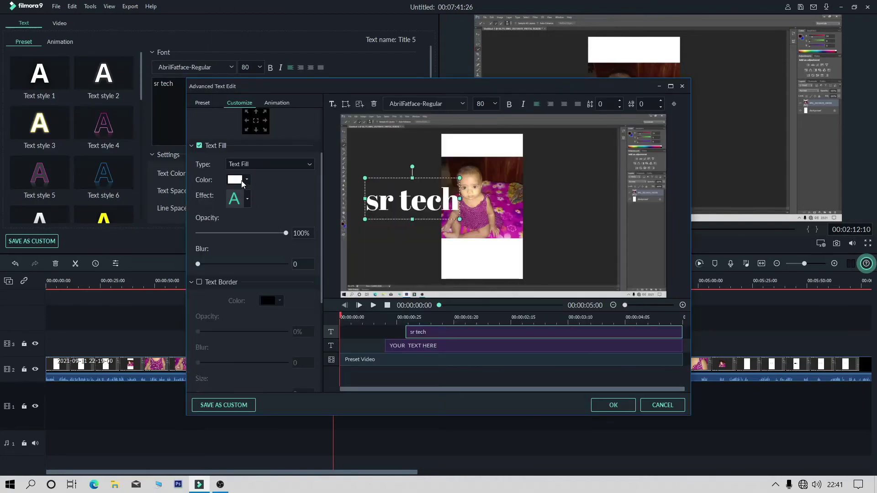
pyautogui.click(242, 180)
pyautogui.click(237, 201)
pyautogui.click(245, 180)
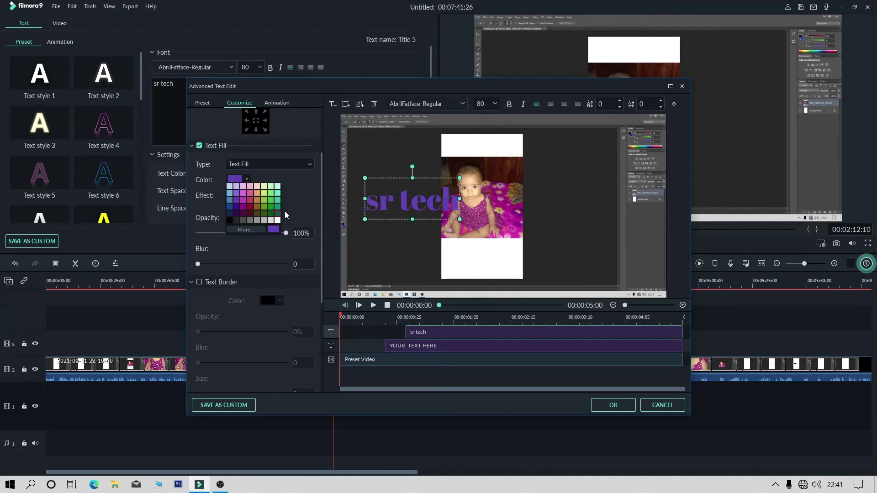
pyautogui.click(263, 193)
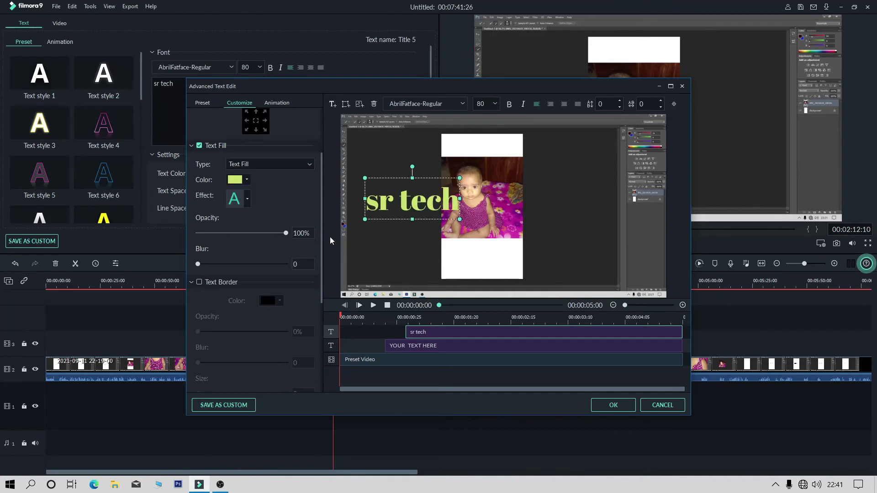
# Move the "sr tech" text to the lower-left corner of the video frame and scale it down.
pyautogui.scroll(-3, 268, 322)
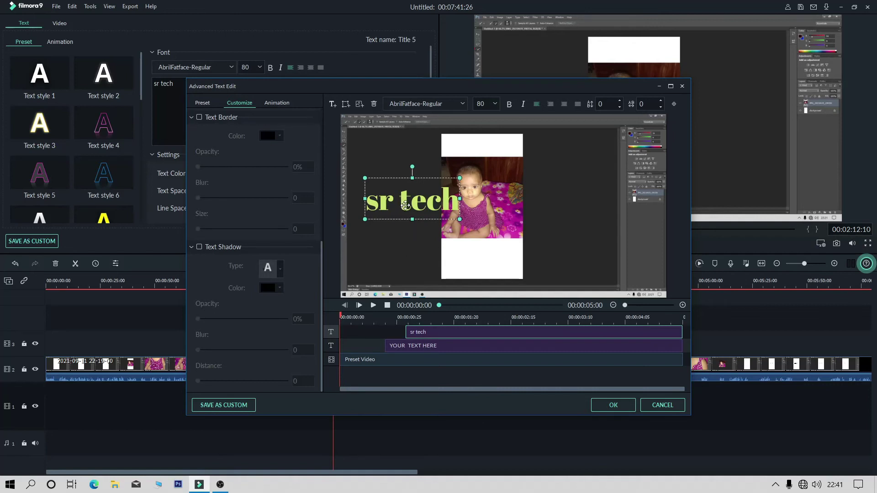
pyautogui.moveTo(404, 205); pyautogui.dragTo(394, 265)
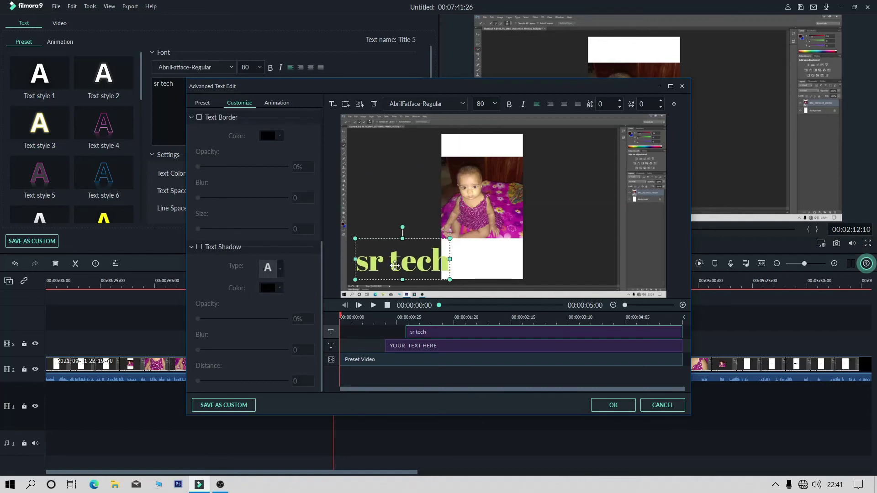
pyautogui.moveTo(451, 280); pyautogui.dragTo(407, 270)
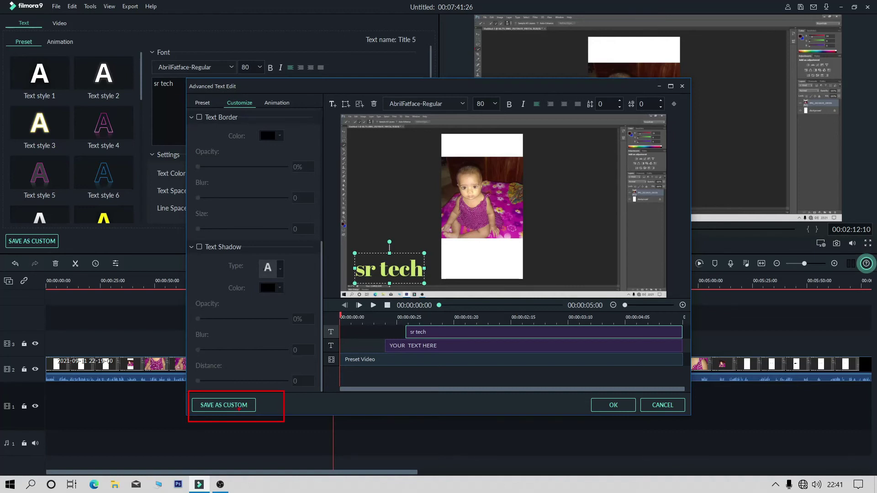
# Save the title as a custom preset named "sr tech" and apply the text edits to the title clip.
pyautogui.click(245, 405)
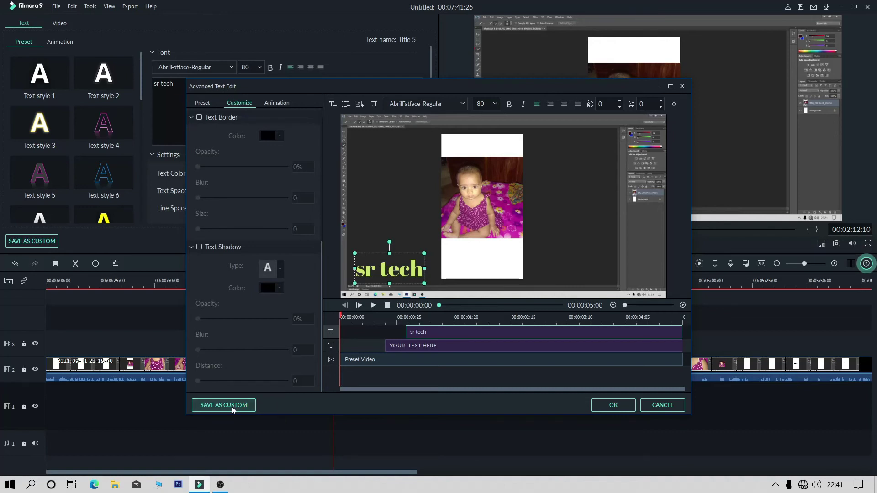
pyautogui.moveTo(391, 256); pyautogui.dragTo(334, 256)
pyautogui.write('sr')
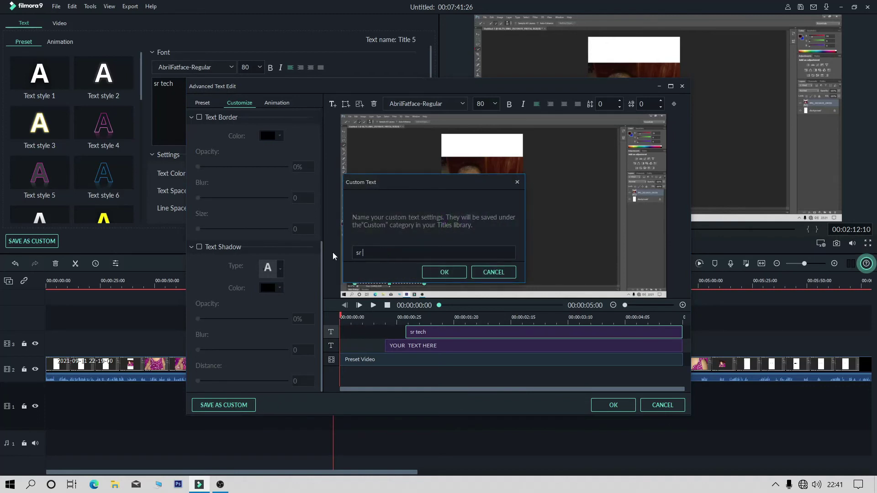
pyautogui.write(' tech')
pyautogui.click(443, 273)
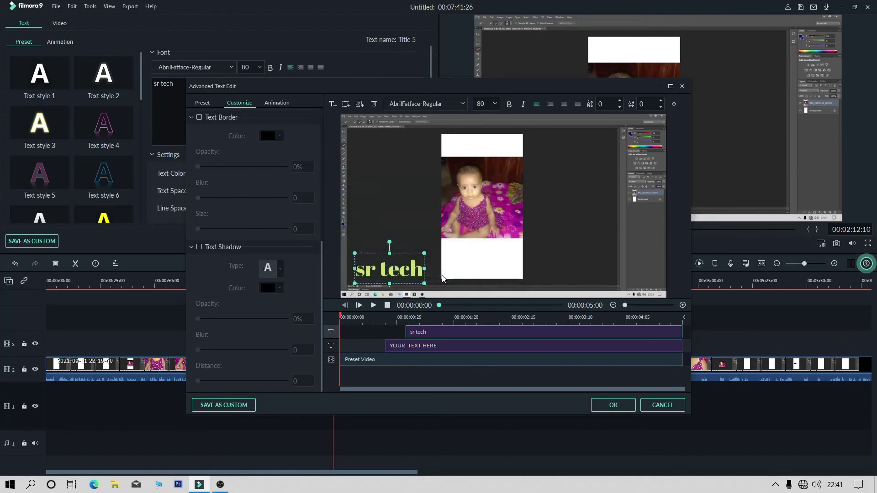
pyautogui.click(613, 405)
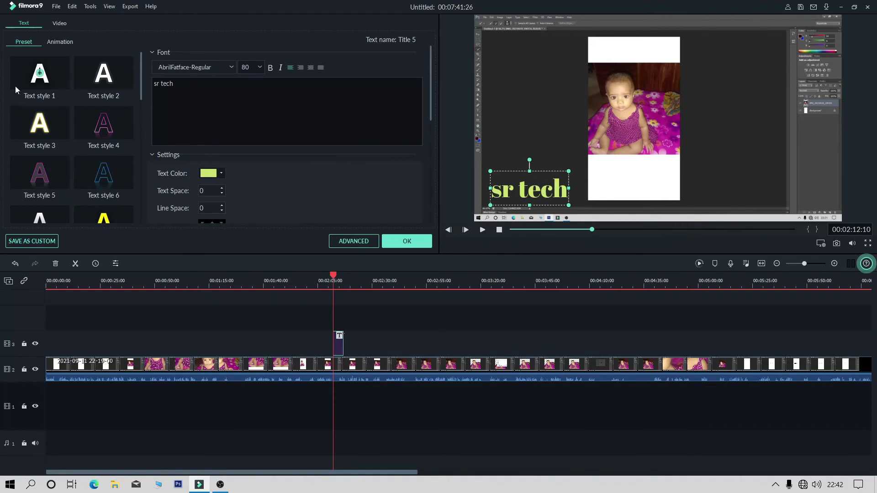
pyautogui.click(399, 241)
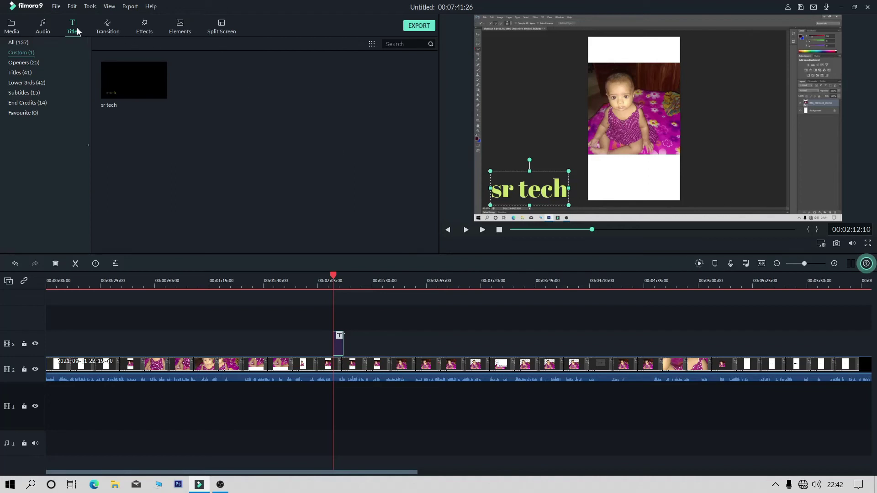
# Preview the saved "sr tech" preset from the Custom titles category.
pyautogui.click(22, 55)
pyautogui.click(160, 87)
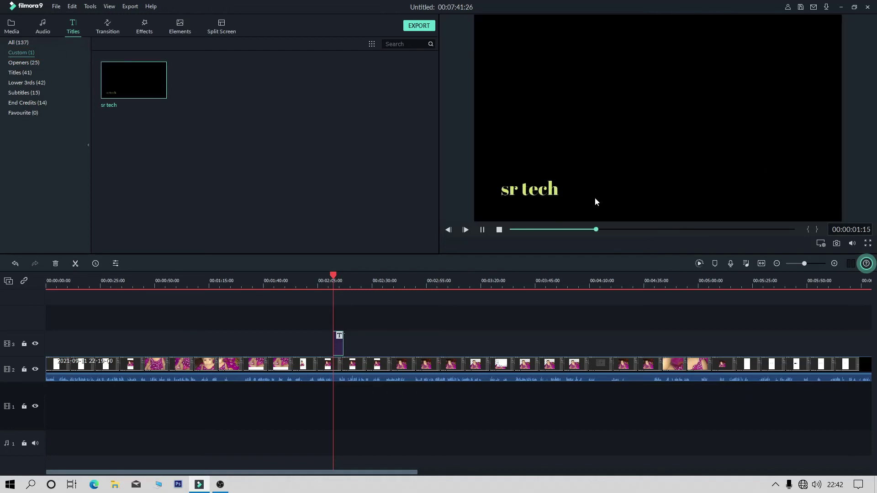
pyautogui.click(482, 231)
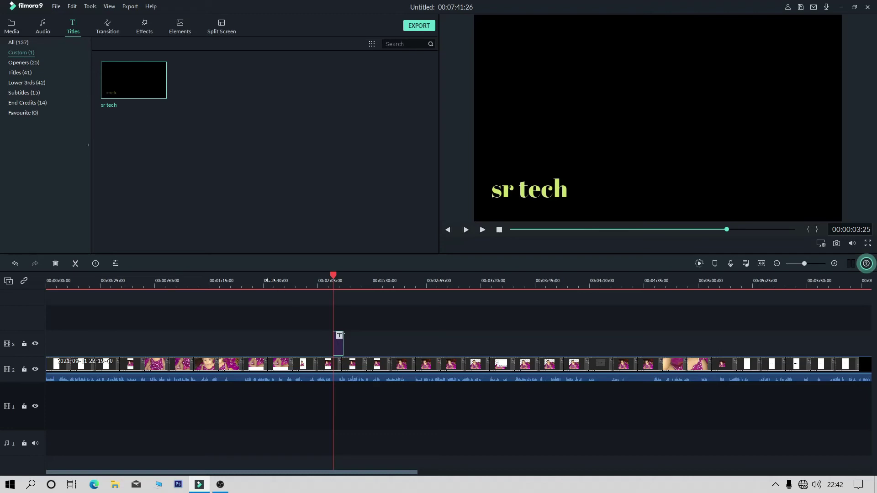
# Lengthen the "sr tech" title clip over the following footage and try to extend its start back to the timeline's beginning.
pyautogui.click(371, 369)
pyautogui.click(339, 347)
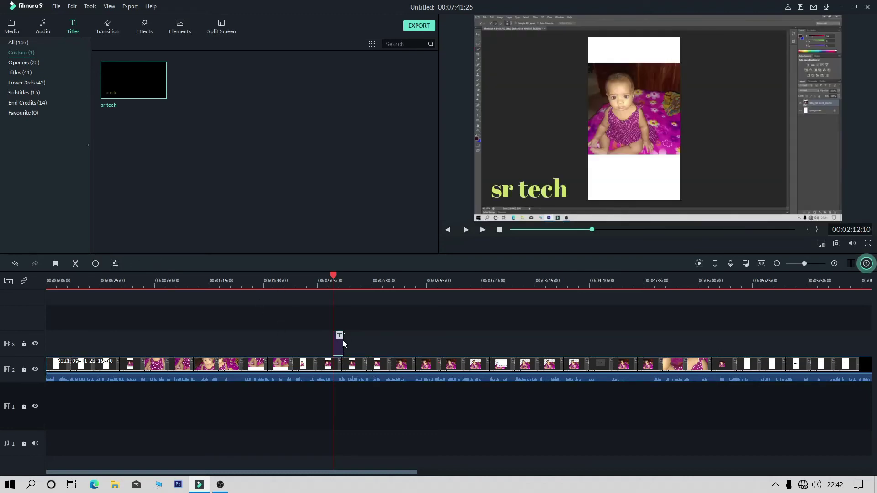
pyautogui.moveTo(343, 341); pyautogui.dragTo(845, 352)
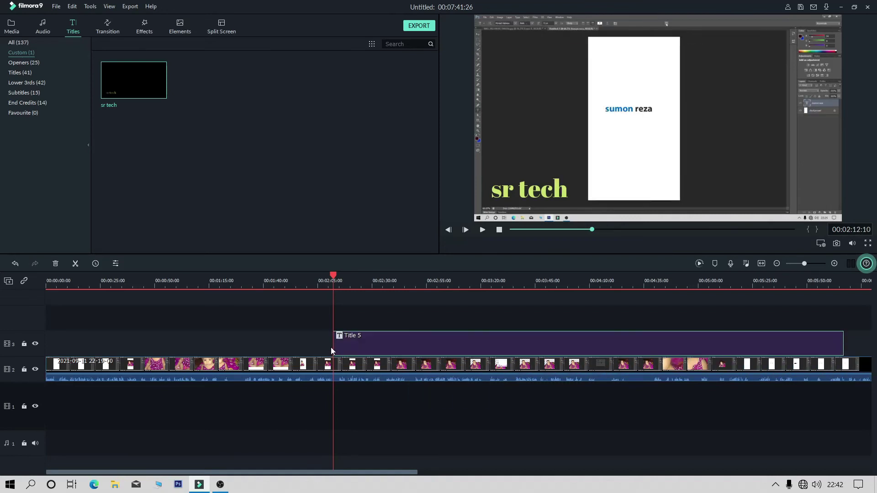
pyautogui.moveTo(332, 339); pyautogui.dragTo(32, 335)
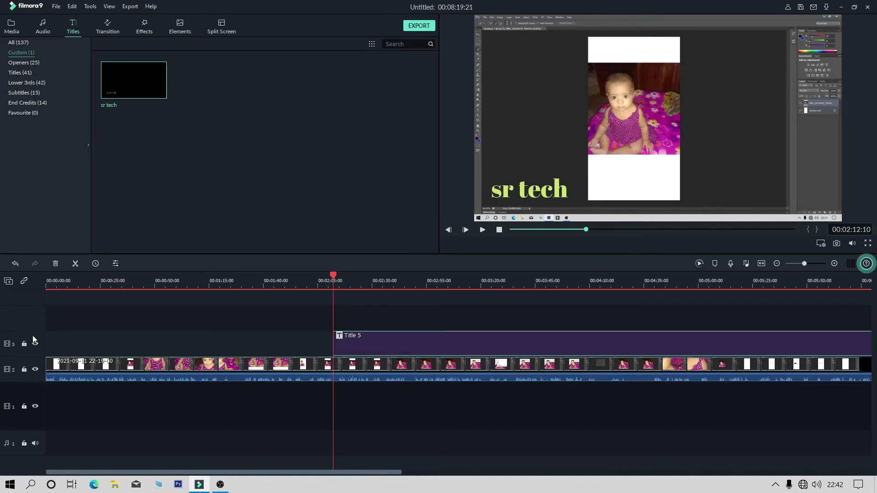
pyautogui.moveTo(333, 338); pyautogui.dragTo(58, 336)
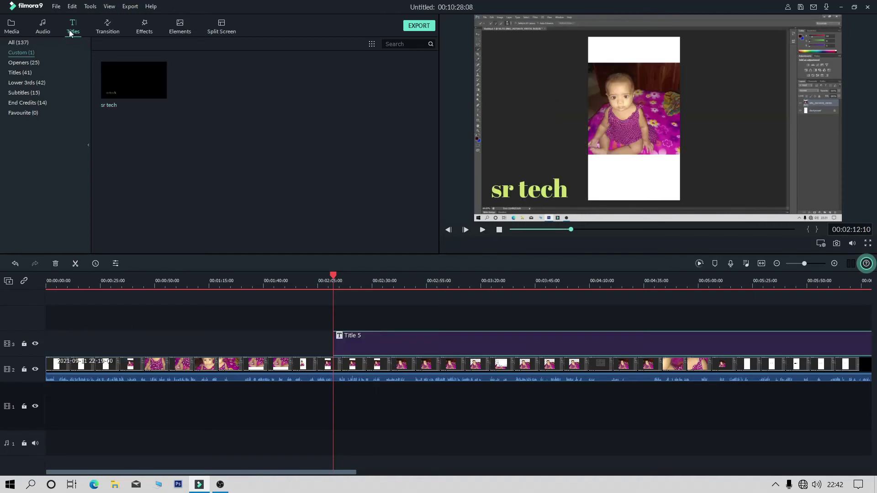
# Look through the audio library, check the Desktop folder for media to import, and cancel the import.
pyautogui.click(45, 27)
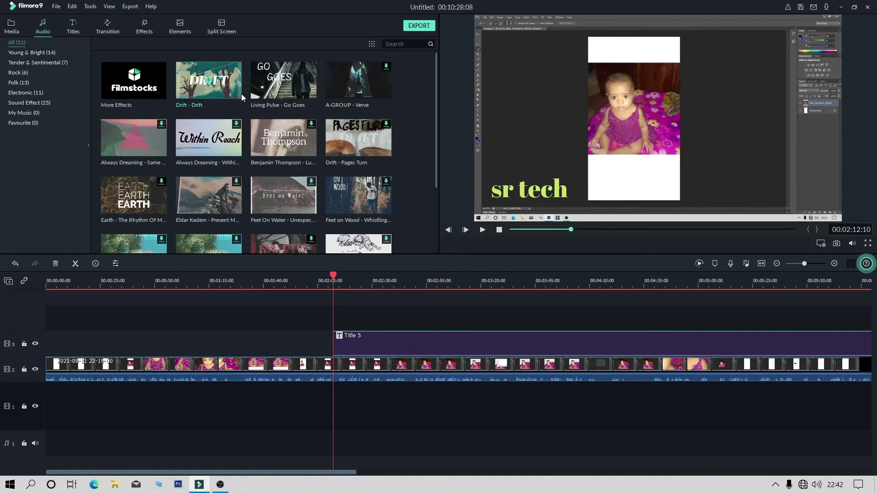
pyautogui.click(17, 24)
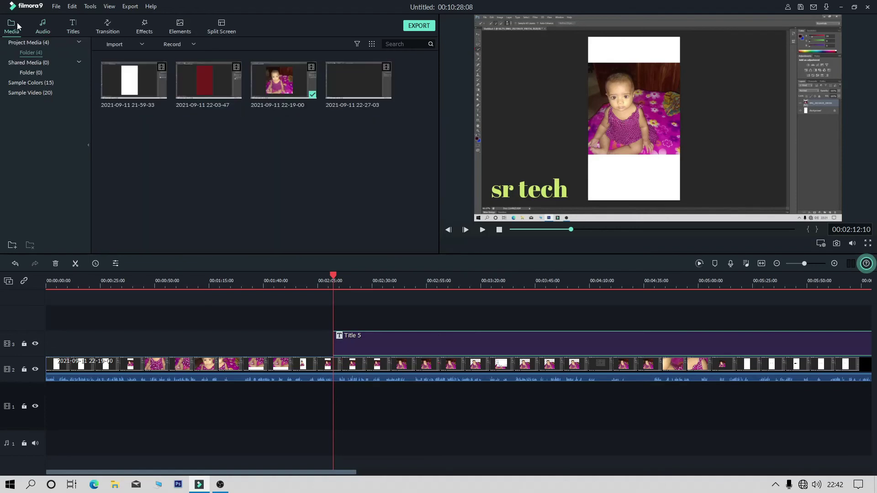
pyautogui.doubleClick(305, 156)
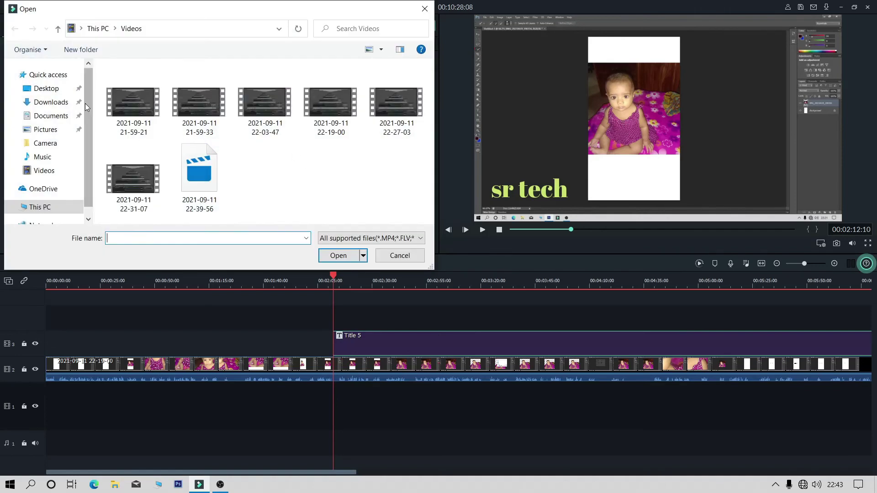
pyautogui.moveTo(86, 186); pyautogui.dragTo(88, 204)
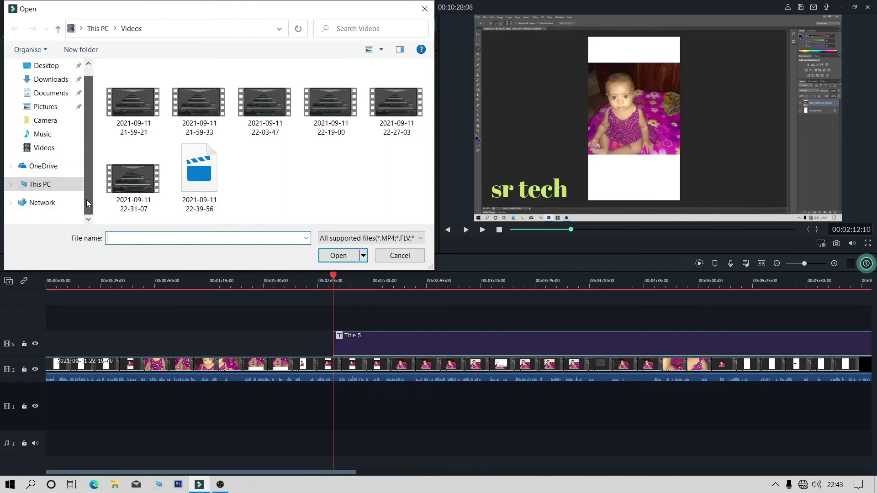
pyautogui.click(53, 70)
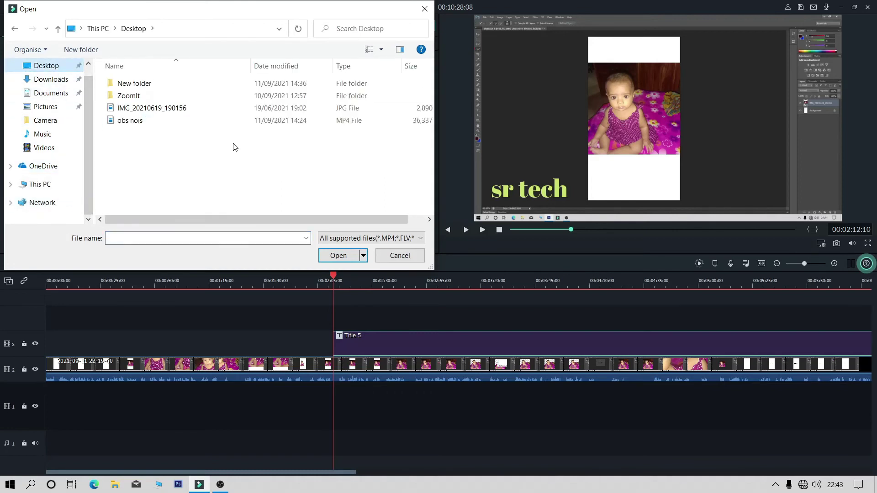
pyautogui.click(388, 256)
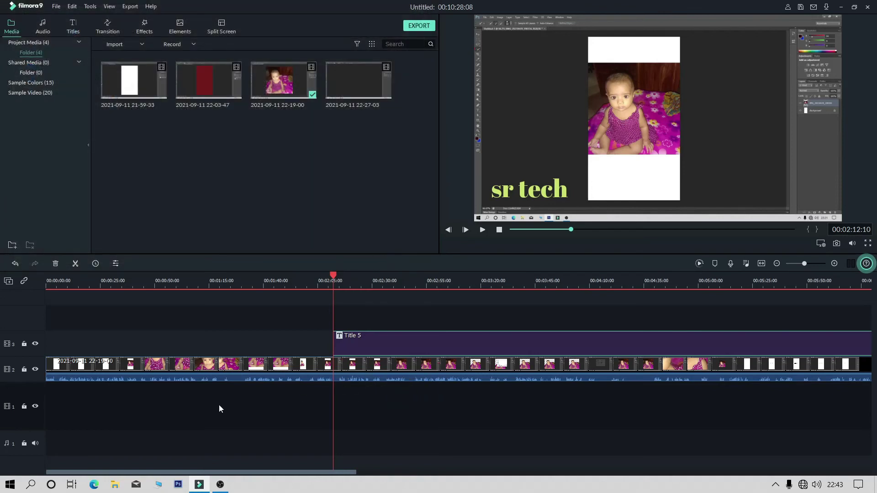
pyautogui.click(9, 444)
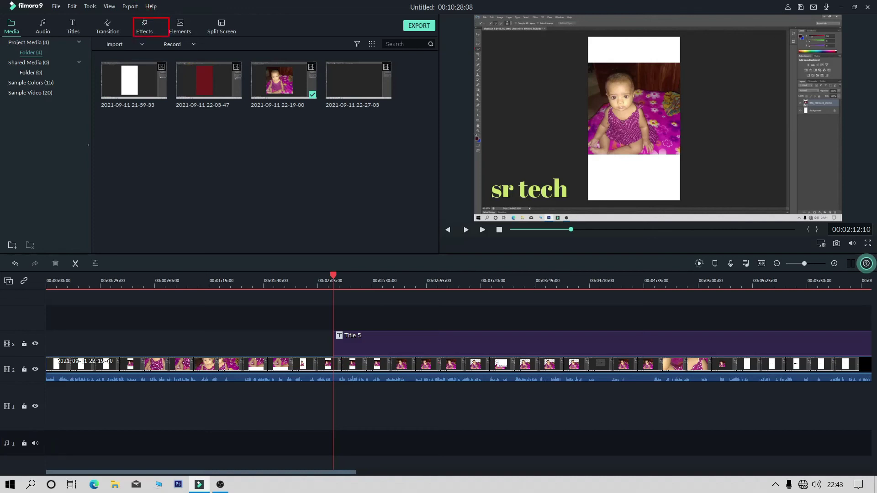
# Preview the Aegean filter from the effects library by playing its sample footage, and pause the playback.
pyautogui.click(149, 31)
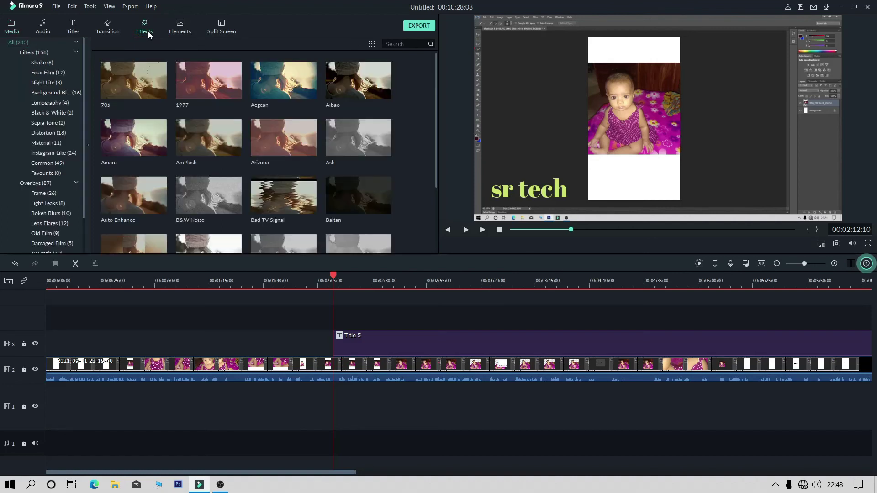
pyautogui.click(296, 95)
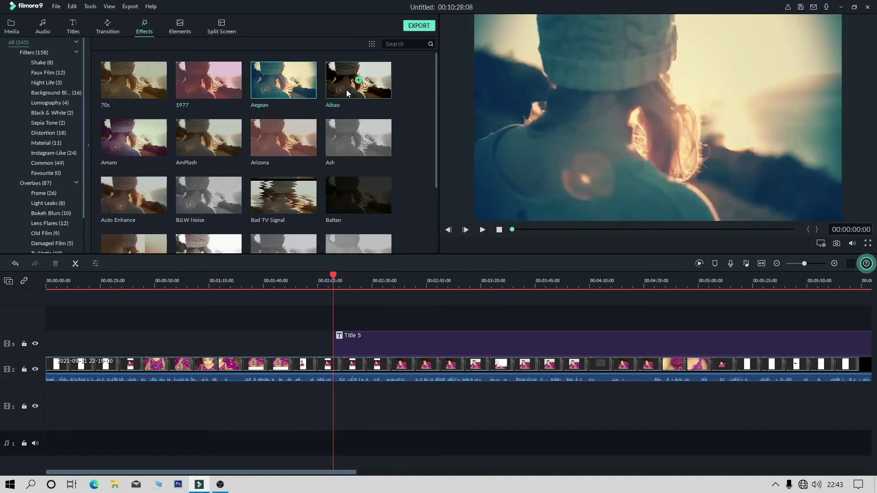
pyautogui.click(482, 230)
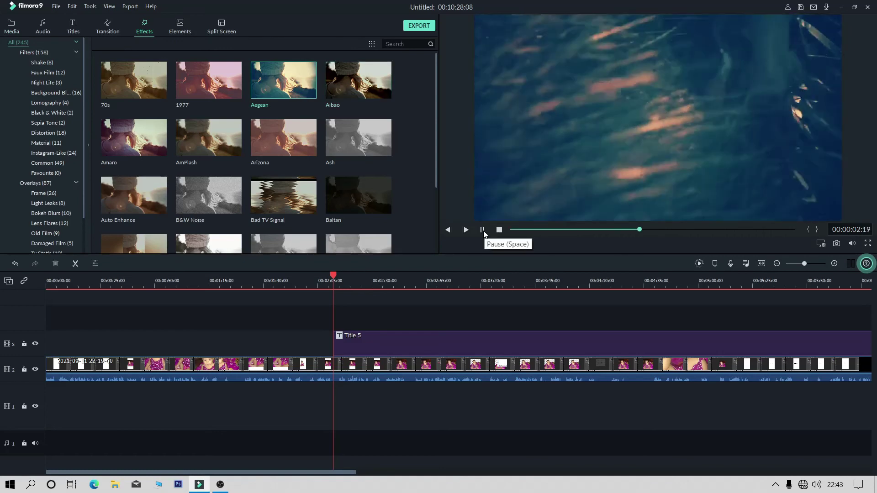
pyautogui.click(483, 230)
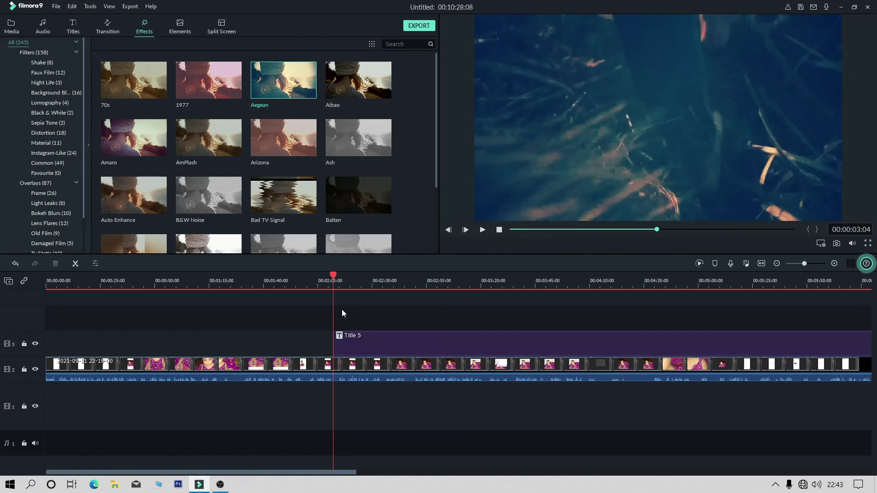
# Apply the Aegean filter to the main screen recording clip on video track 2 and play back the result.
pyautogui.moveTo(296, 91); pyautogui.dragTo(285, 364)
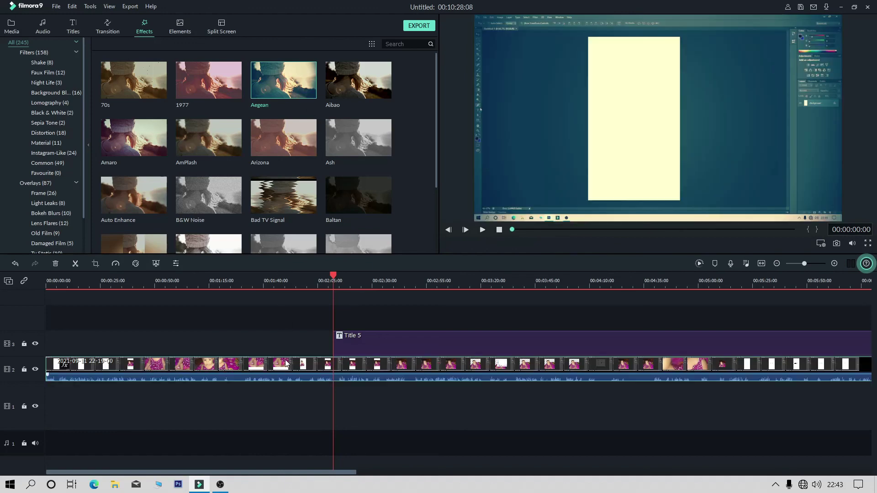
pyautogui.click(482, 230)
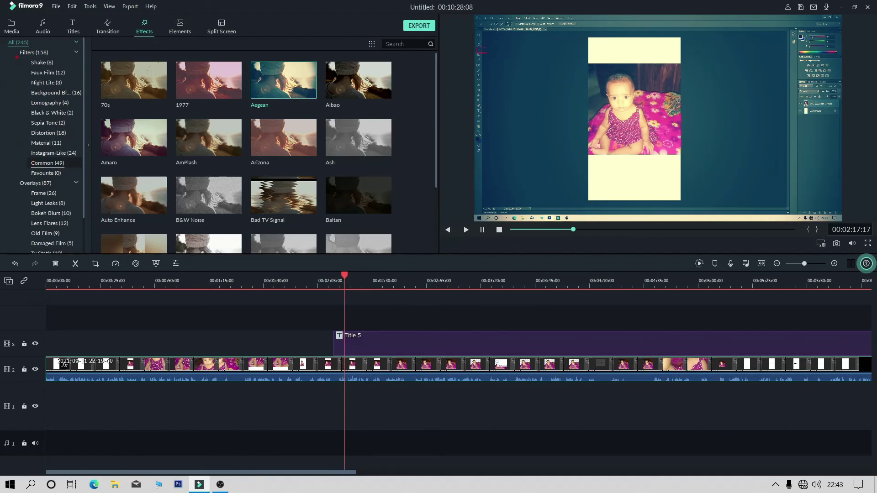
pyautogui.moveTo(17, 57); pyautogui.dragTo(54, 227)
pyautogui.moveTo(2, 49); pyautogui.dragTo(86, 260)
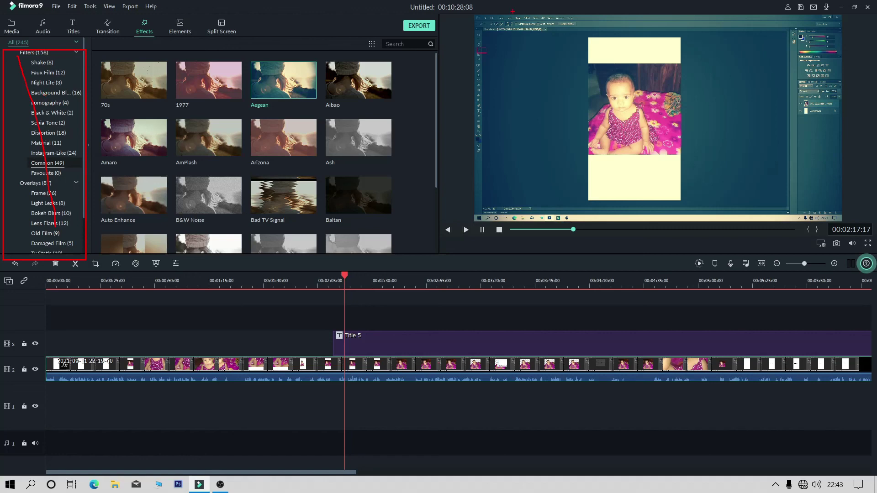
# Open the project's export setup, dismiss the offline notice, and review and accept the MP4 encoding settings.
pyautogui.click(417, 27)
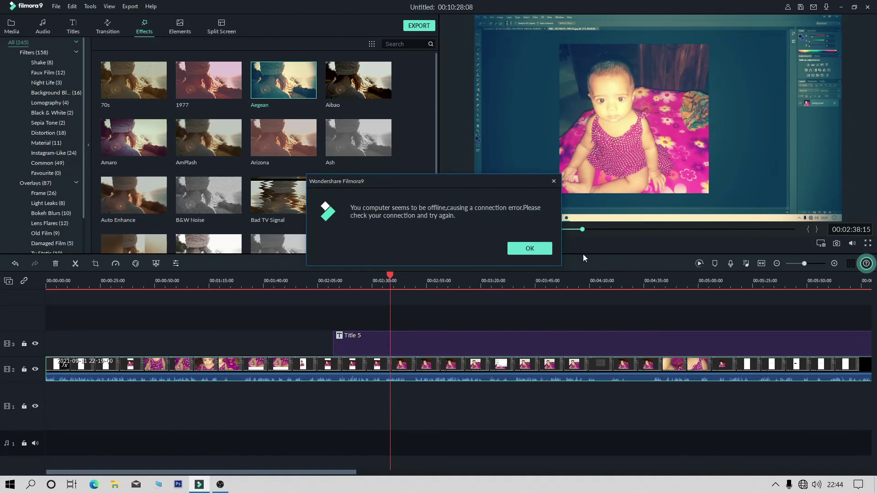
pyautogui.click(546, 248)
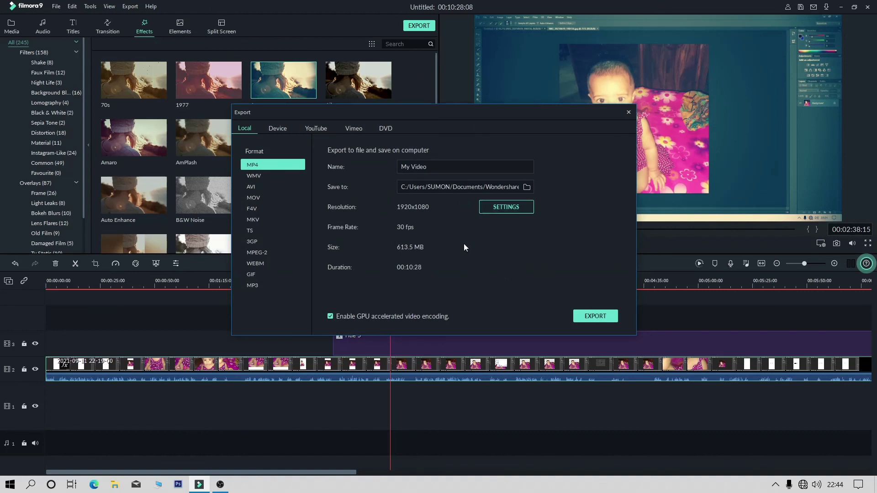
pyautogui.click(506, 210)
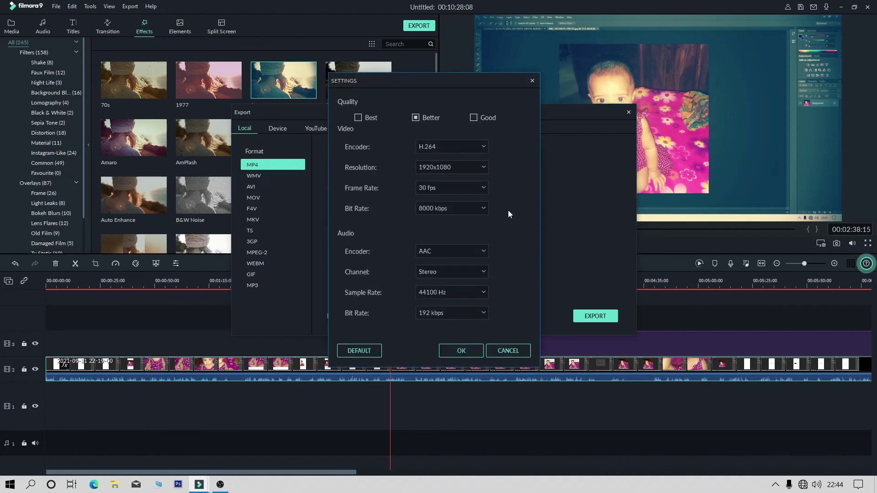
pyautogui.click(471, 351)
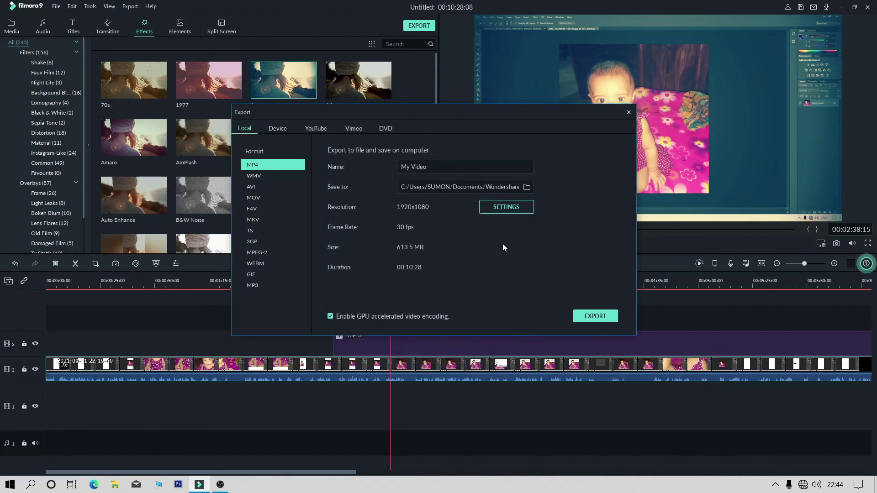
# Start exporting the project to the computer as an MP4 file named "My Video".
pyautogui.moveTo(441, 168); pyautogui.dragTo(379, 173)
pyautogui.click(595, 316)
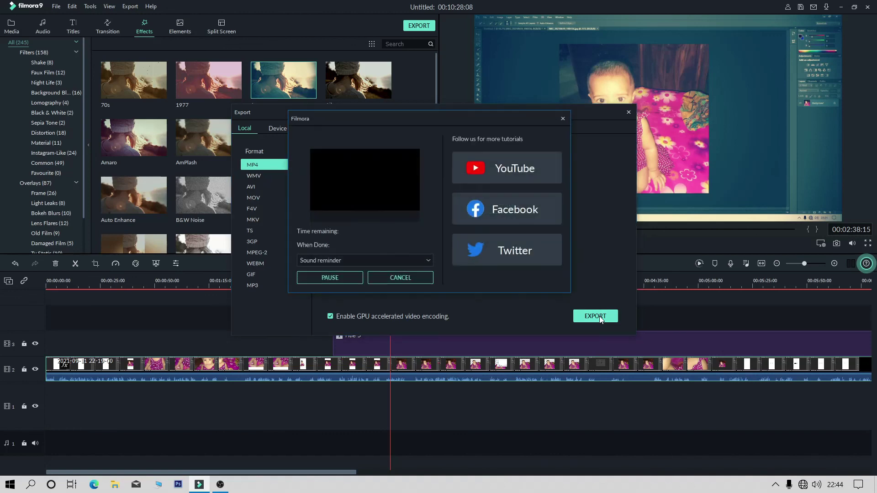